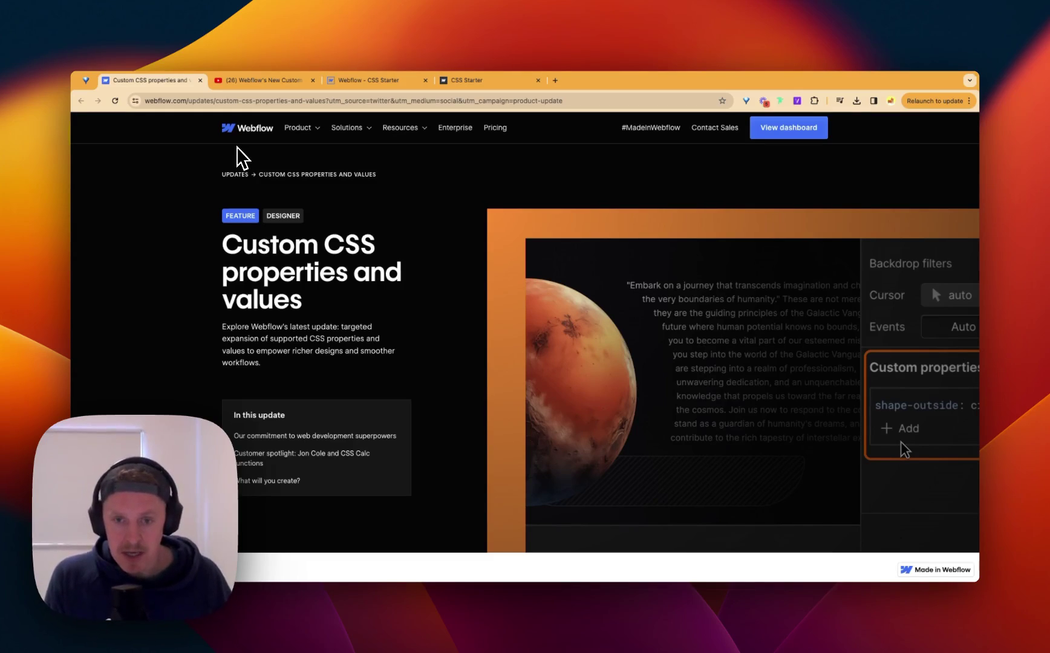
- Switch to the YouTube video about Webflow's new custom CSS properties
left_click(264, 81)
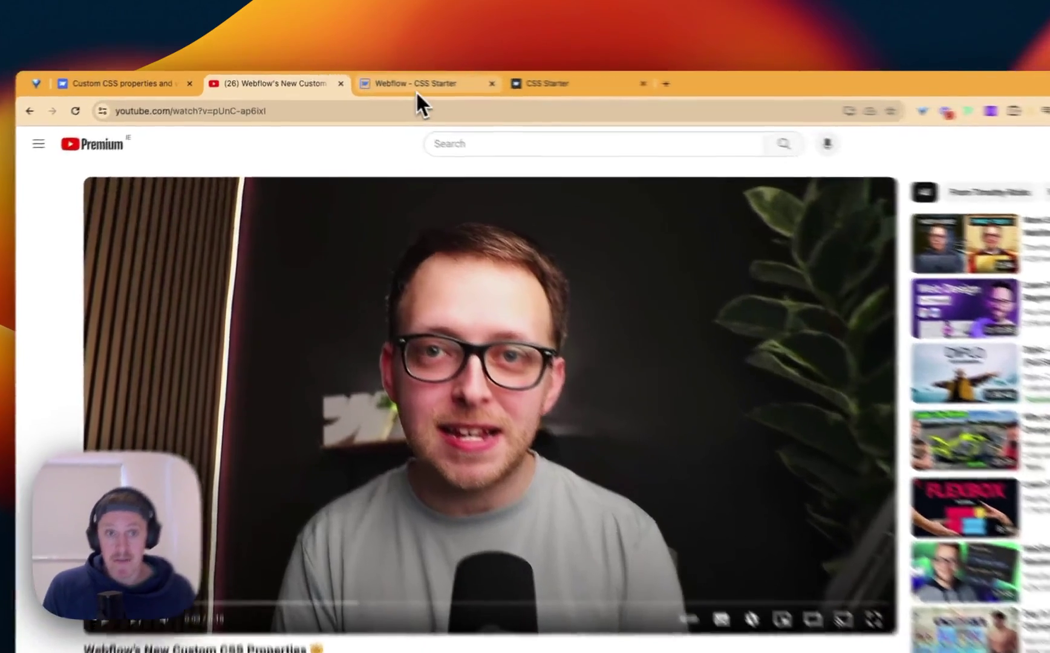
- Open the CSS Starter project and select the section wrapping the seven text containers
left_click(376, 80)
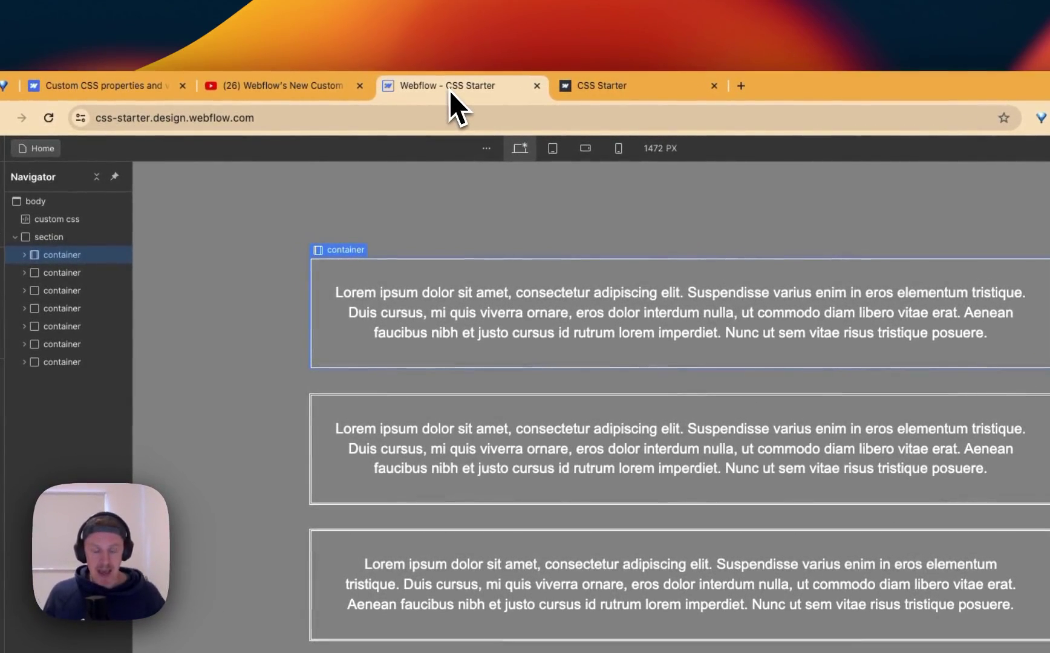
left_click(479, 189)
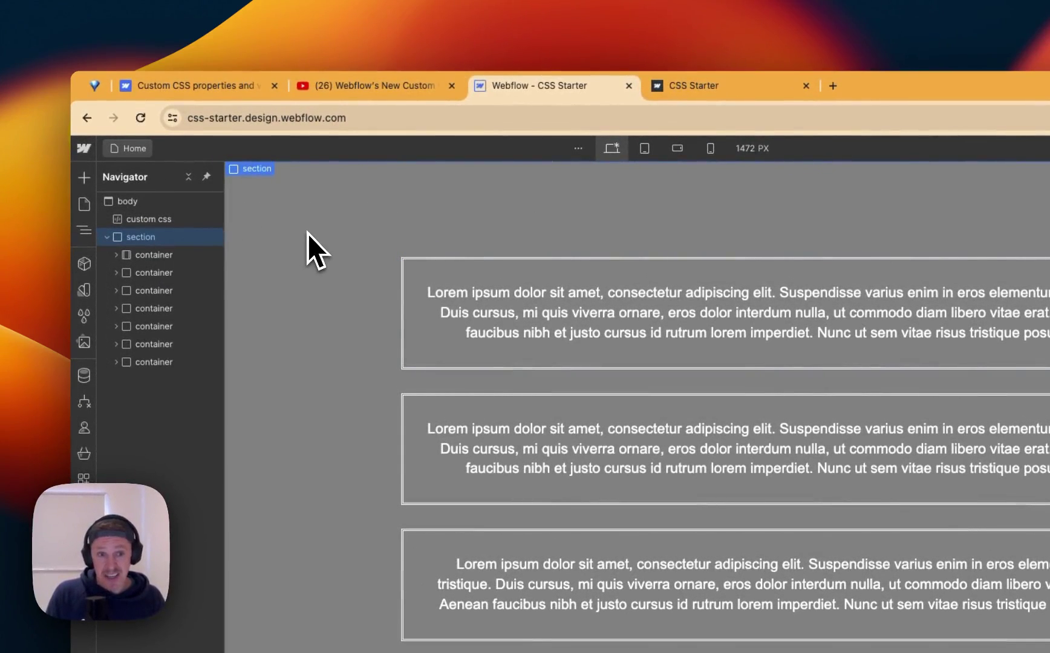
- Show the section's Style panel down to Backgrounds, where the colour reads blue
left_click(860, 184)
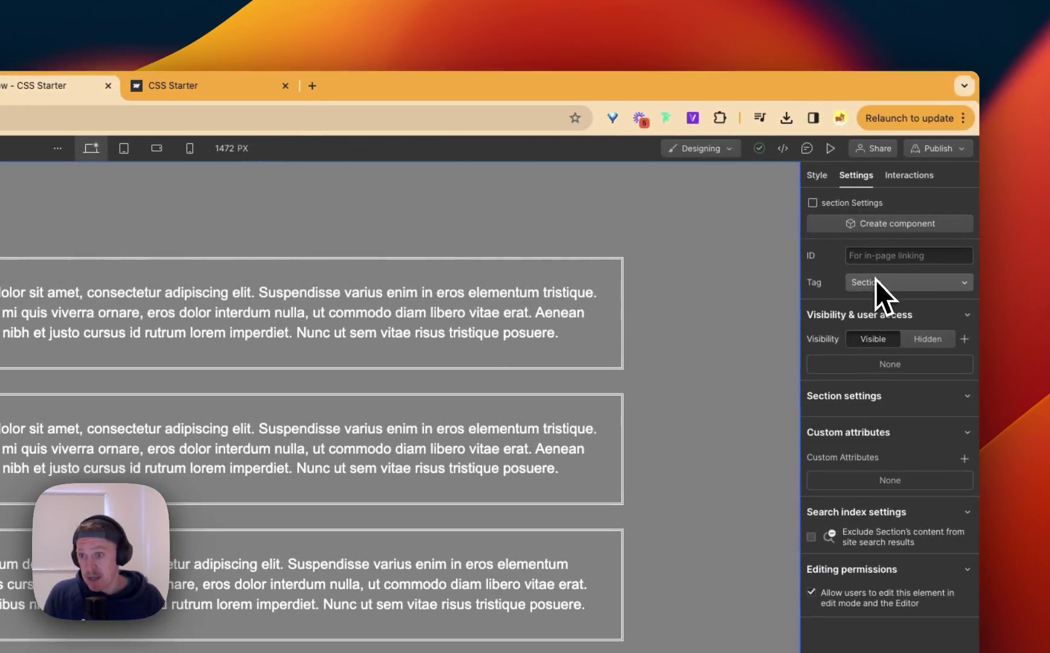
left_click(820, 181)
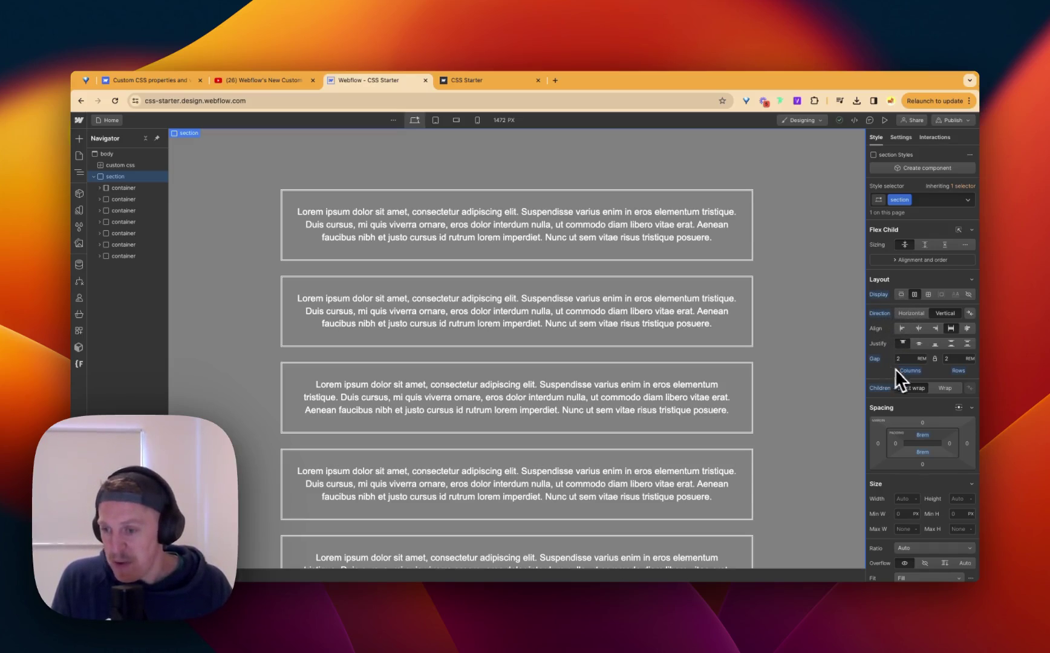
scroll(902, 371, "down", 5)
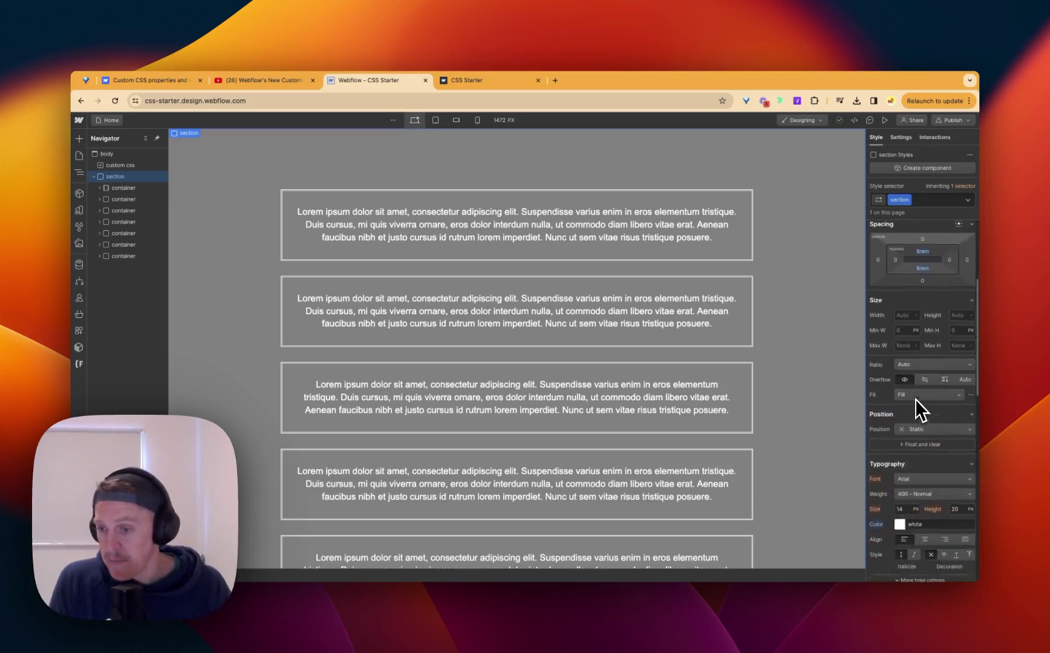
scroll(916, 399, "down", 10)
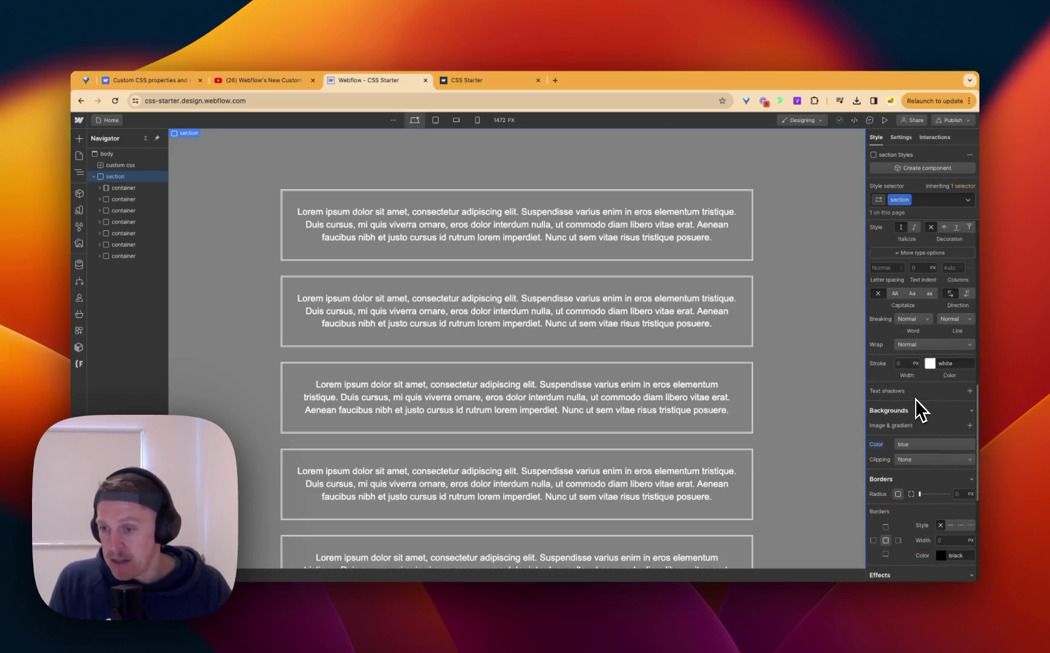
scroll(916, 400, "down", 4)
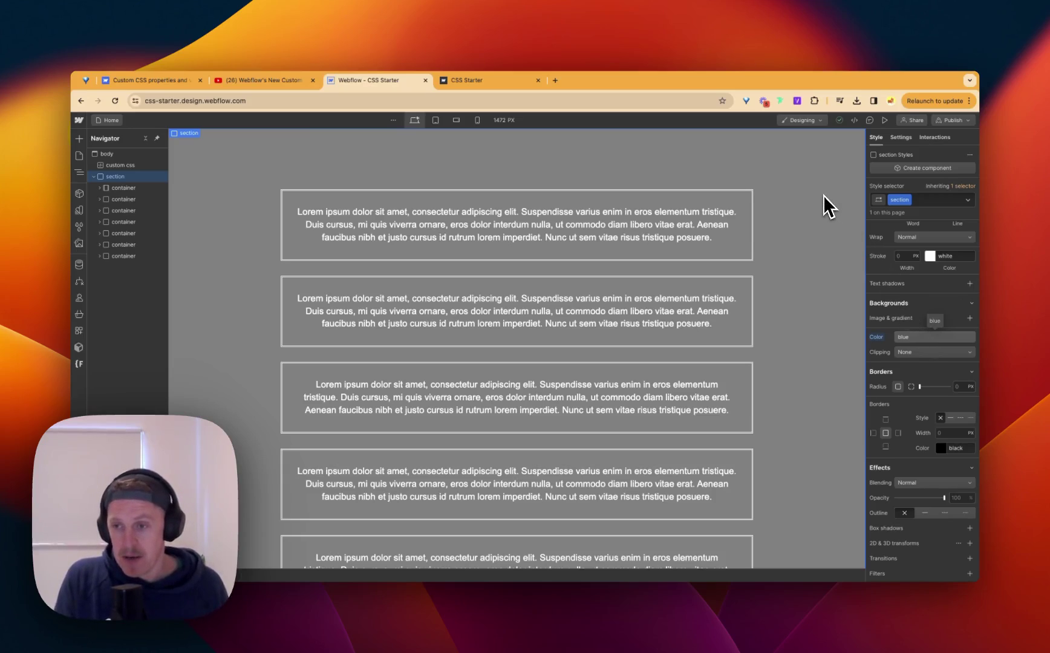
left_click(912, 338)
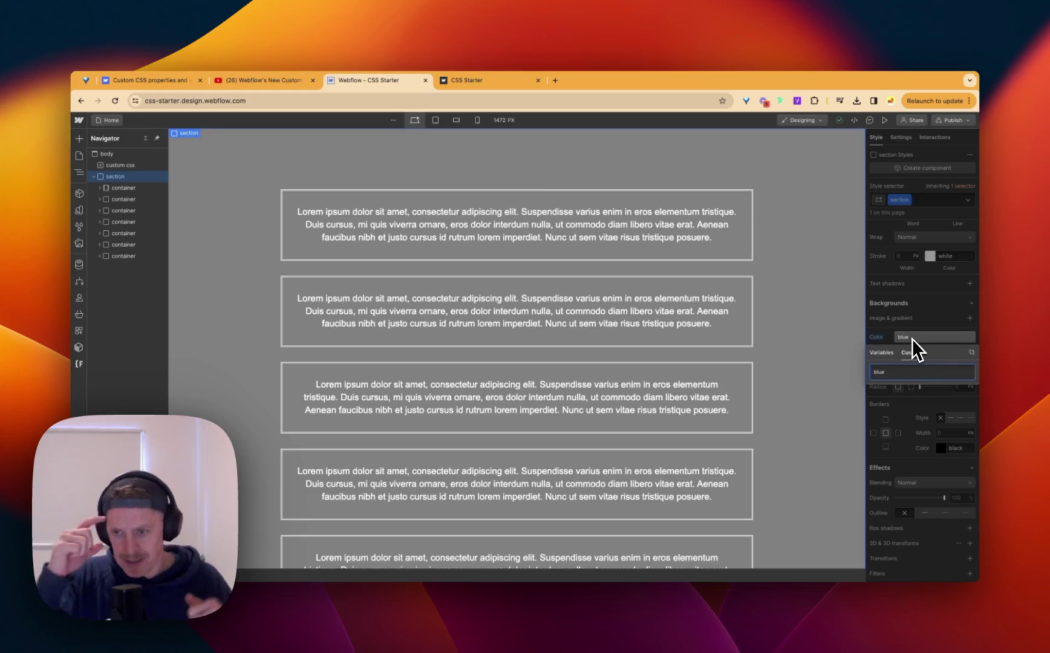
double_click(900, 373)
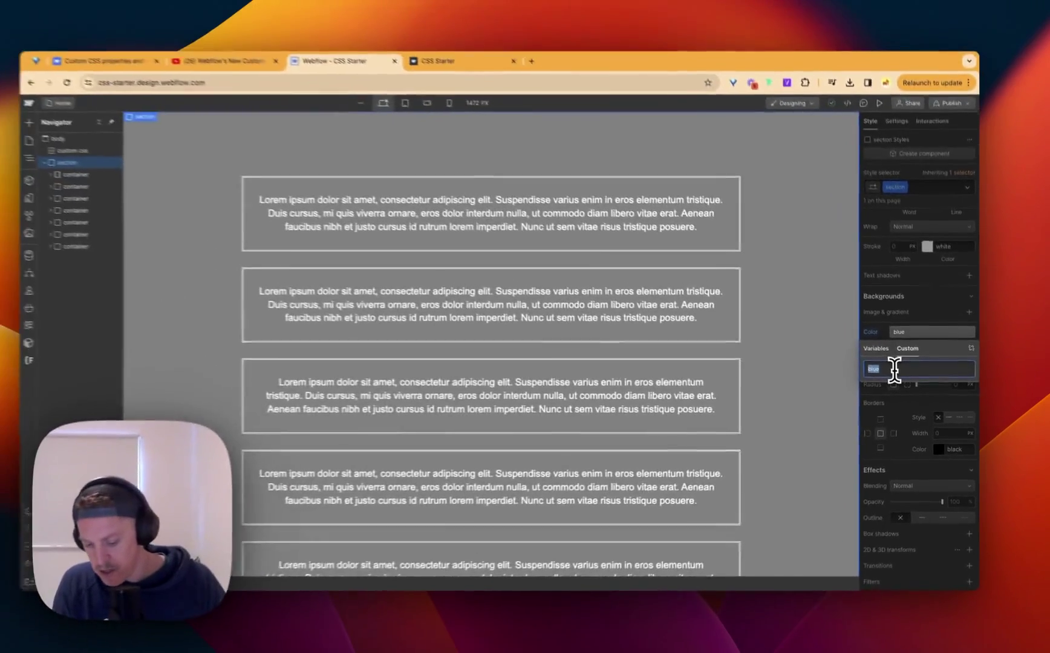
type("white")
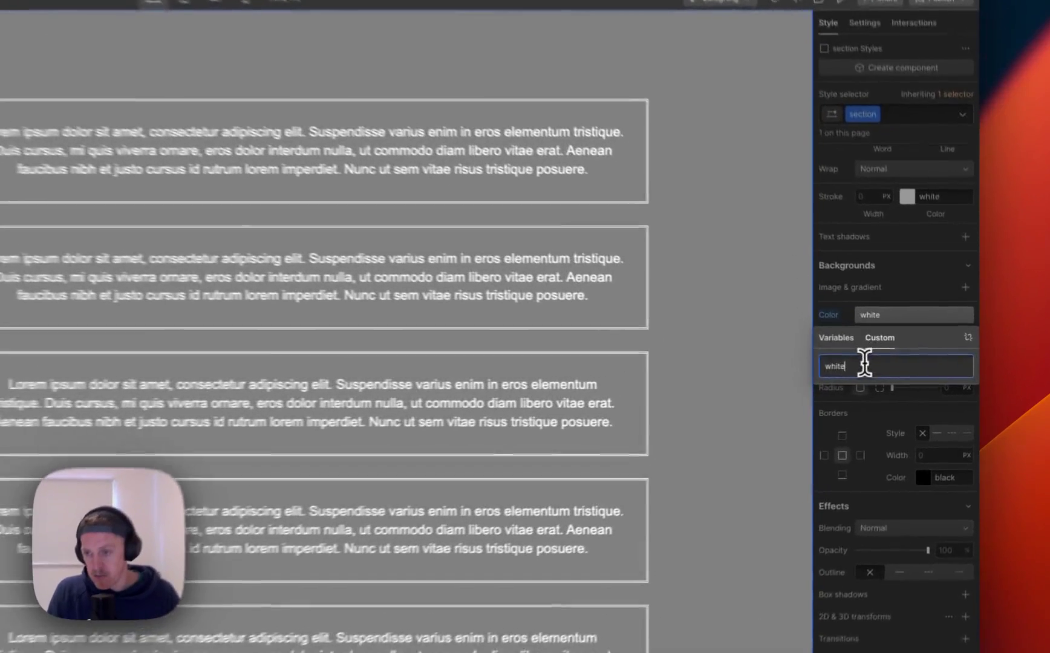
double_click(895, 372)
type("blue")
double_click(855, 366)
key("BackSpace")
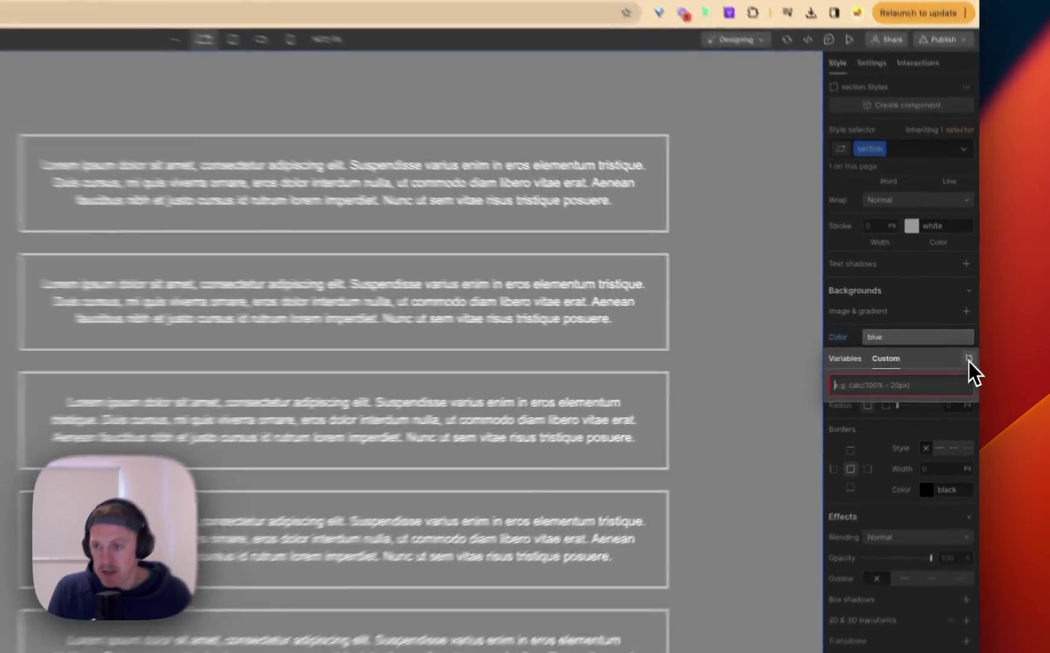
left_click(971, 352)
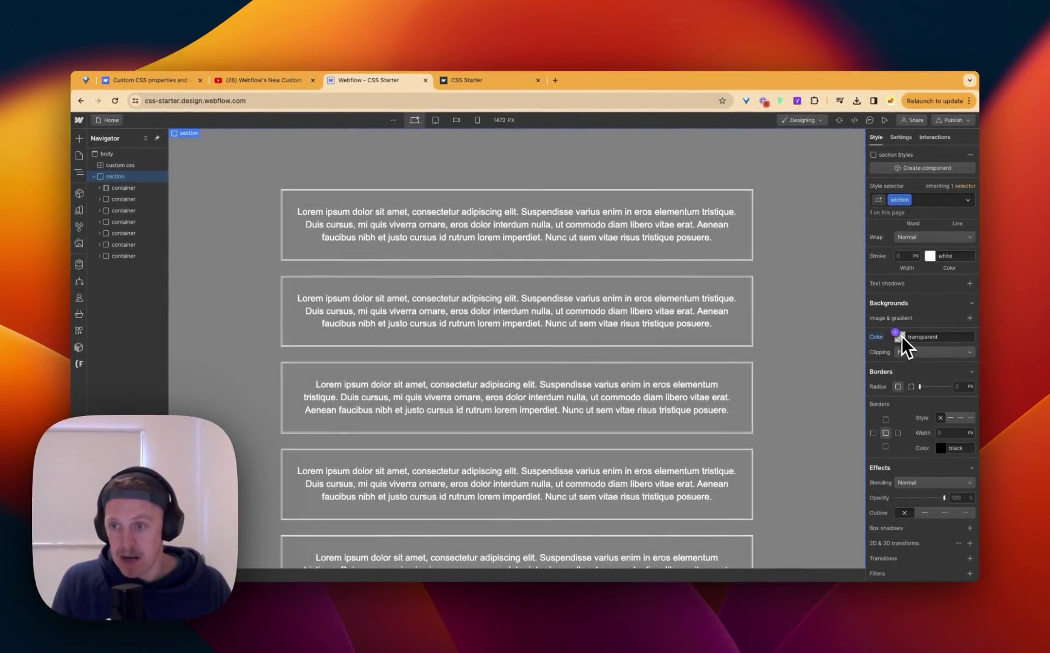
left_click(927, 327)
type("blue")
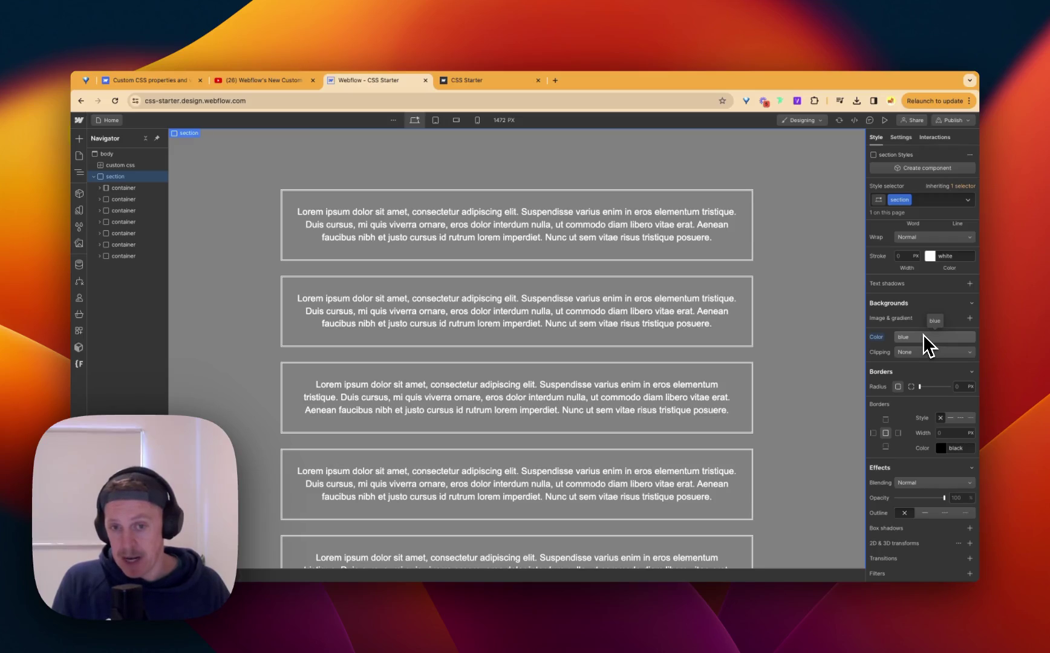
scroll(924, 335, "down", 5)
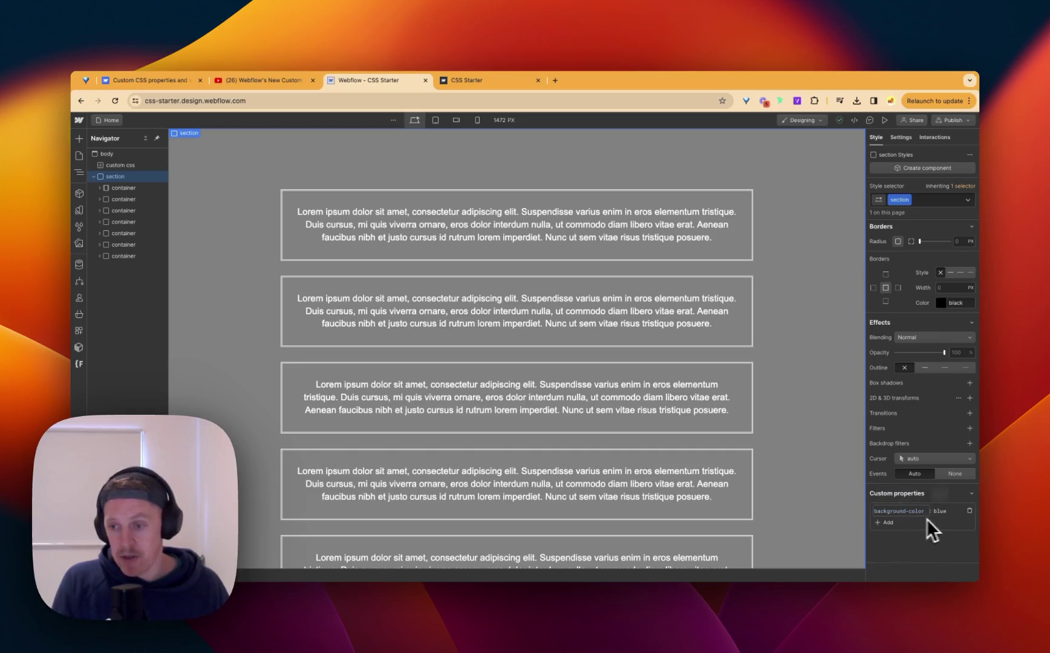
scroll(916, 423, "up", 7)
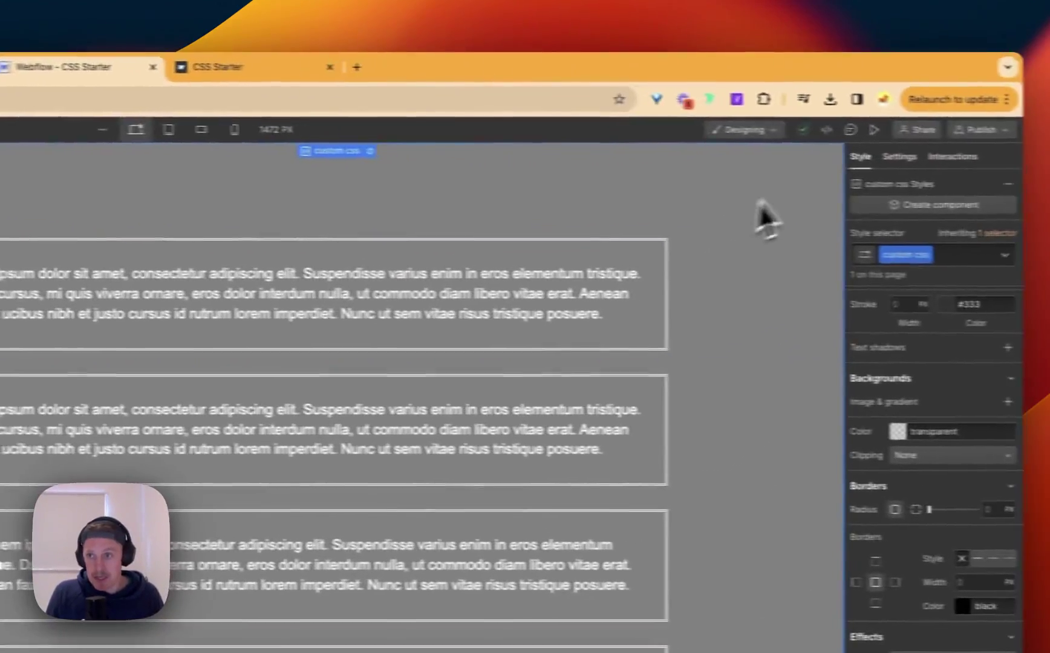
- Open the embed's code showing .section background grey and .paragraph text-wrap balance
left_click(862, 157)
left_click(872, 377)
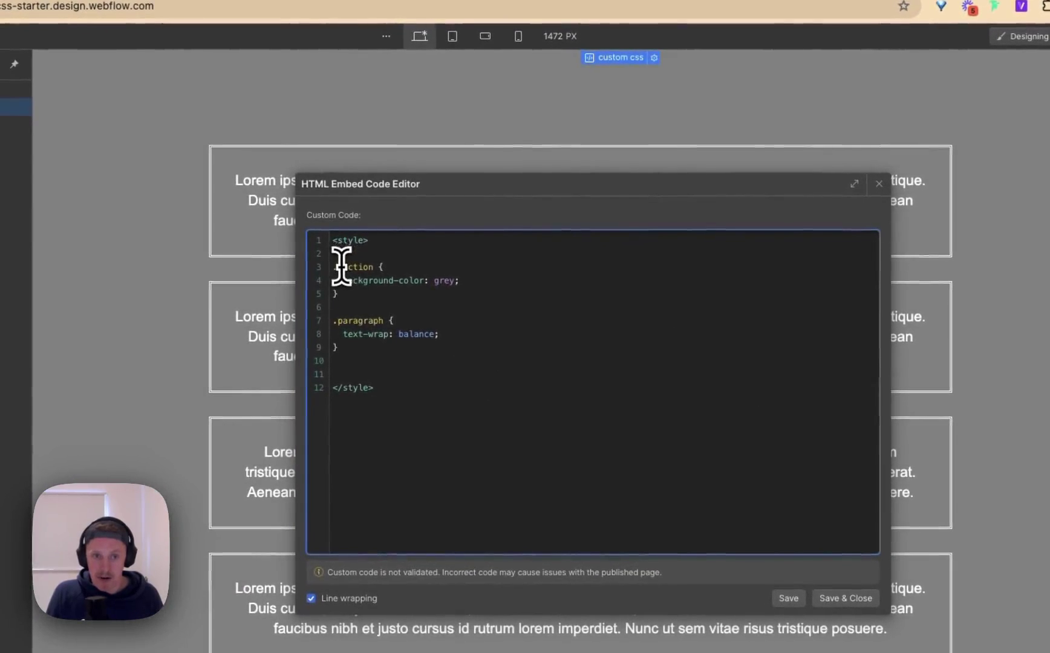
double_click(342, 267)
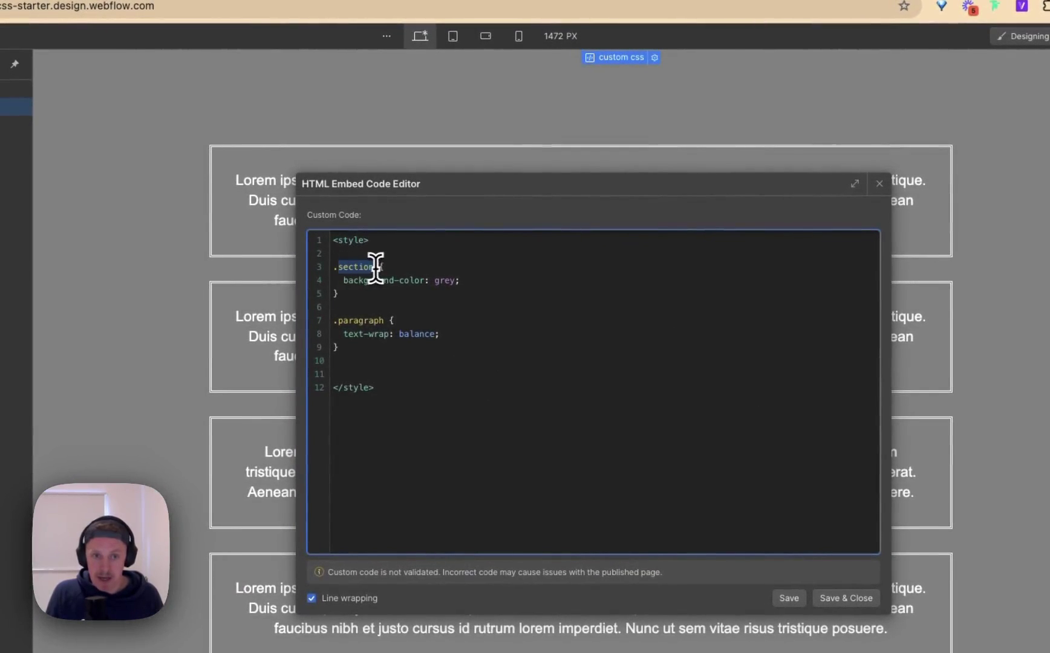
left_click(375, 267)
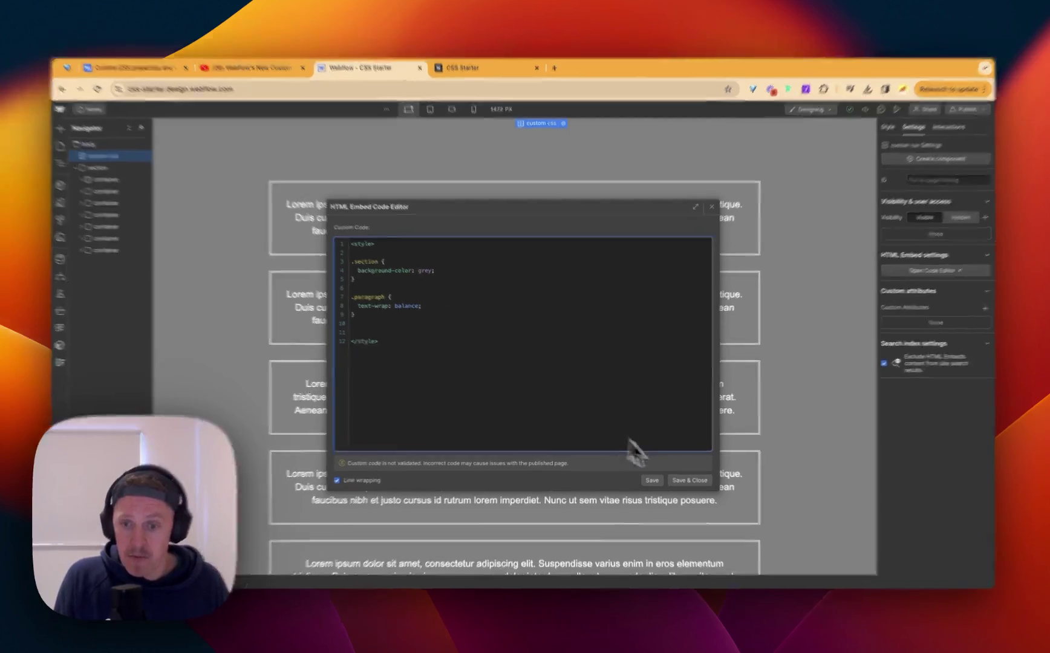
- Save the embed code, reselect the section and check the source of its blue background colour
left_click(692, 482)
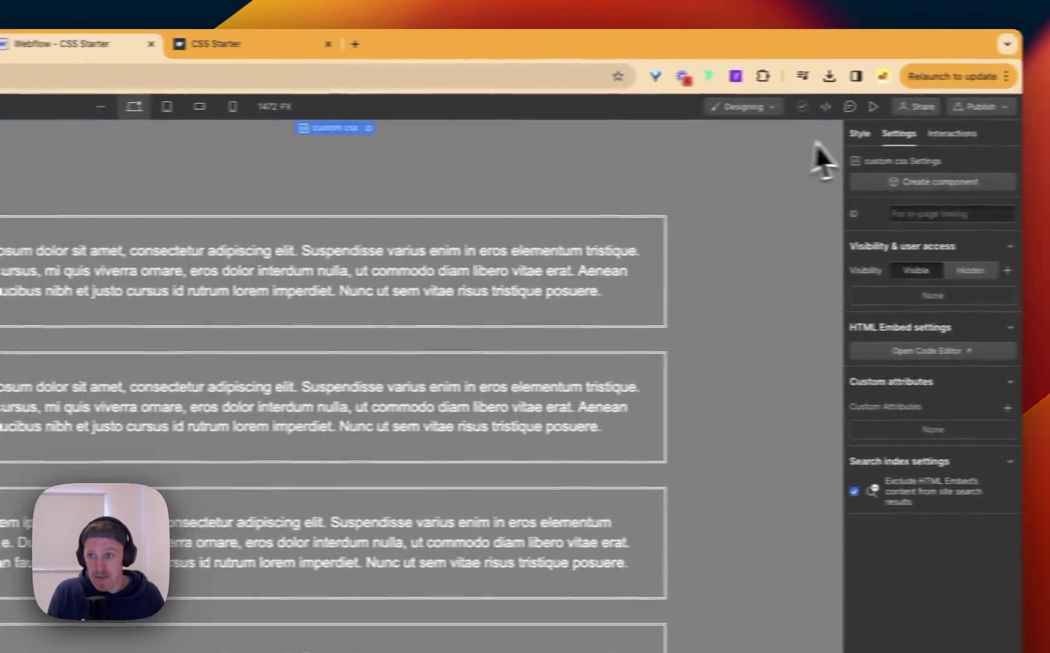
left_click(856, 133)
scroll(871, 478, "down", 5)
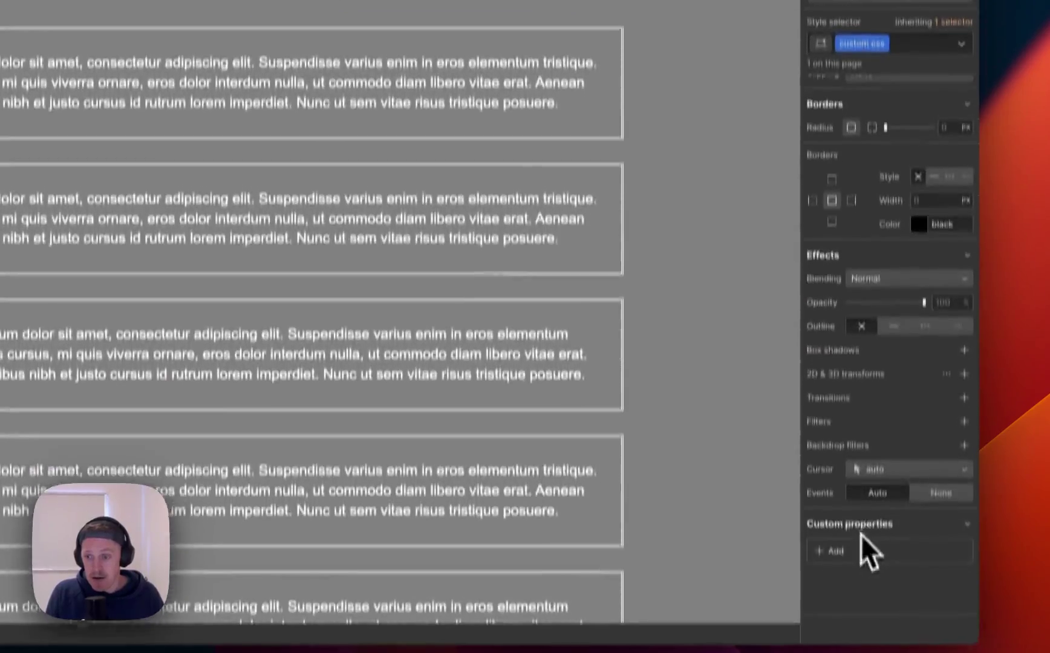
left_click(357, 162)
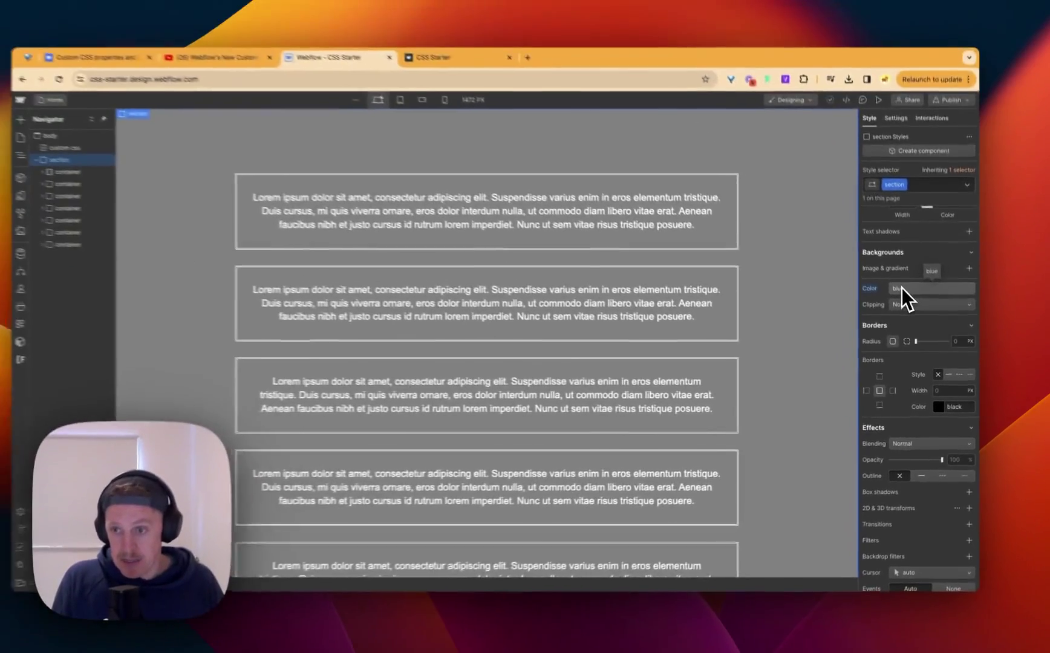
scroll(896, 359, "down", 3)
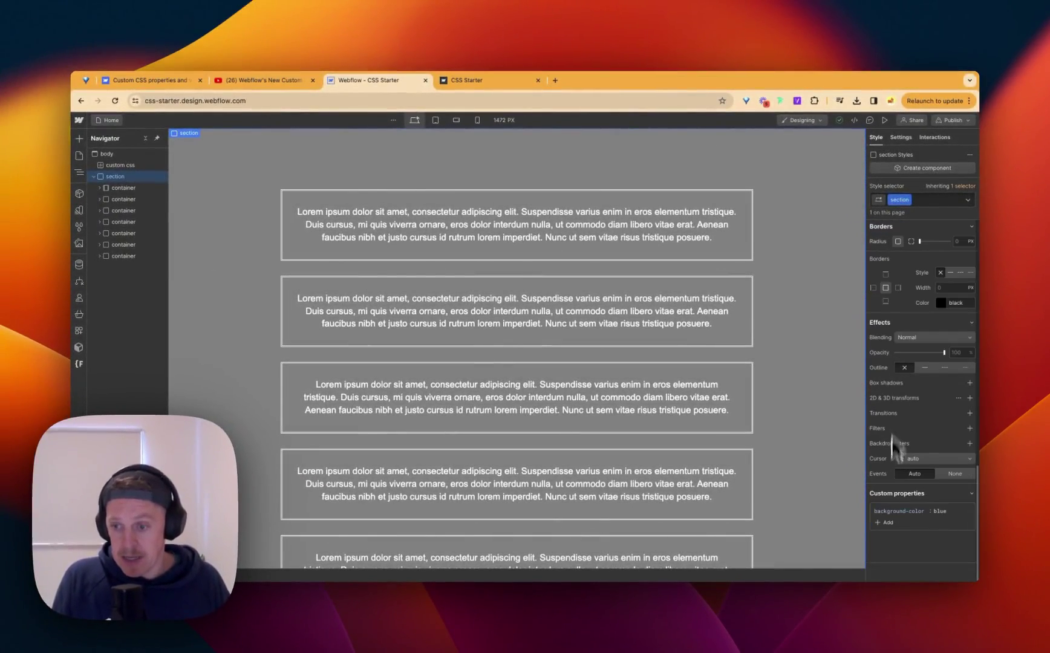
scroll(907, 429, "up", 3)
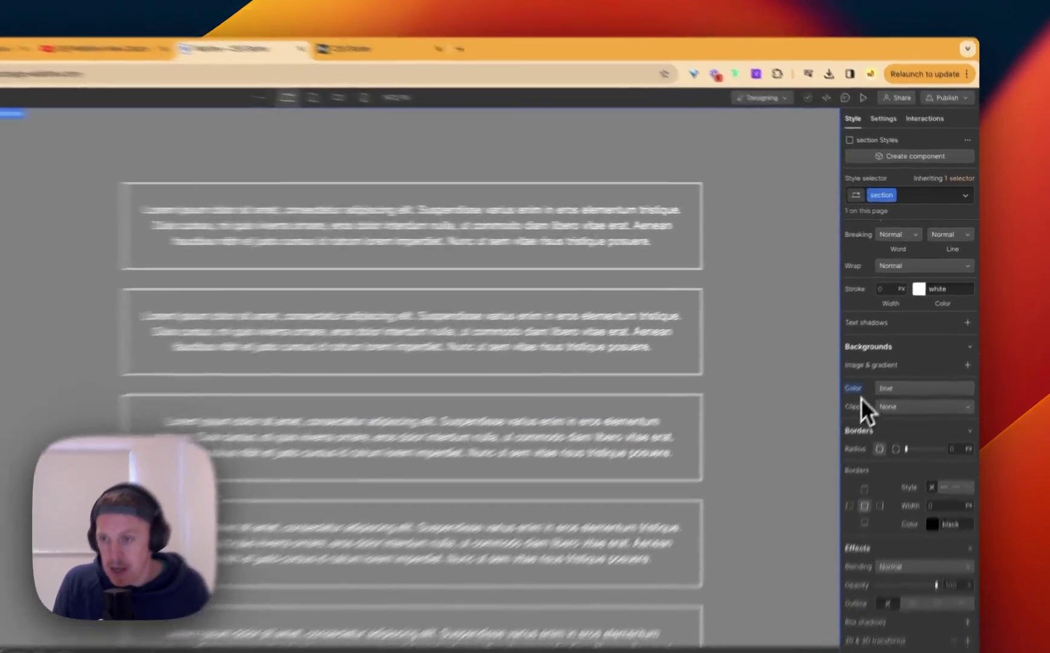
left_click(876, 358)
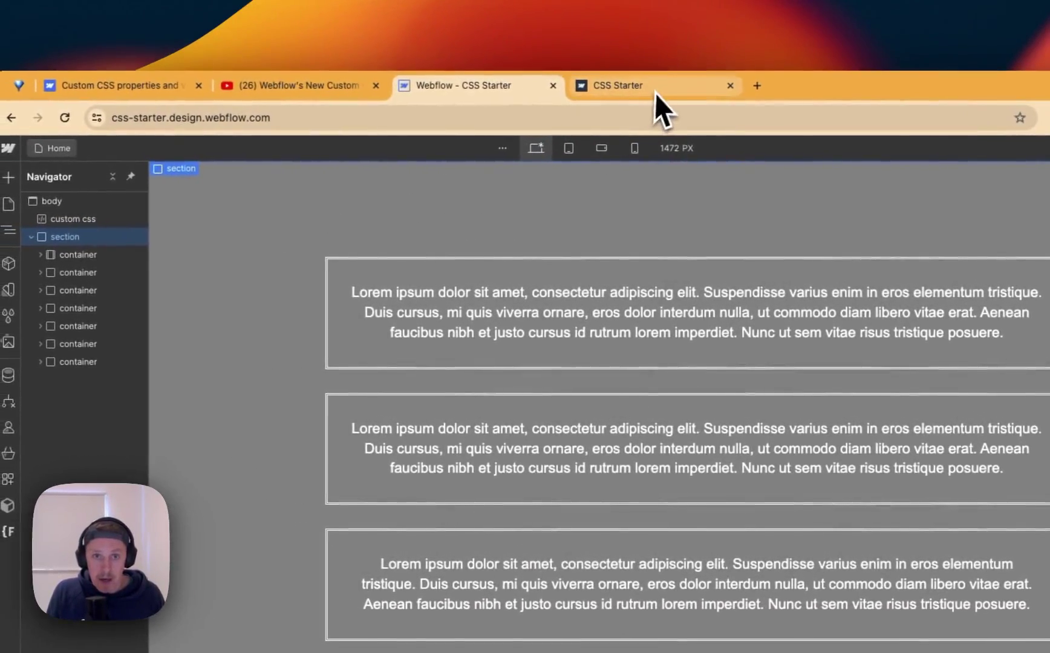
- Toggle the .section grey background-color off and on in DevTools to reveal the blue class colour
left_click(217, 2)
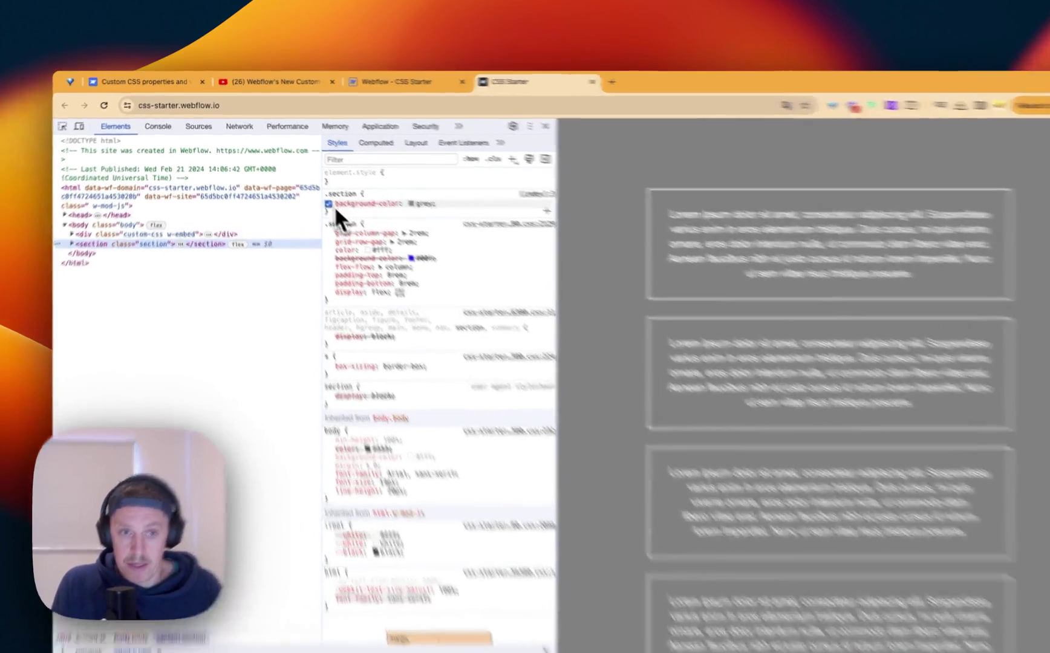
left_click(310, 186)
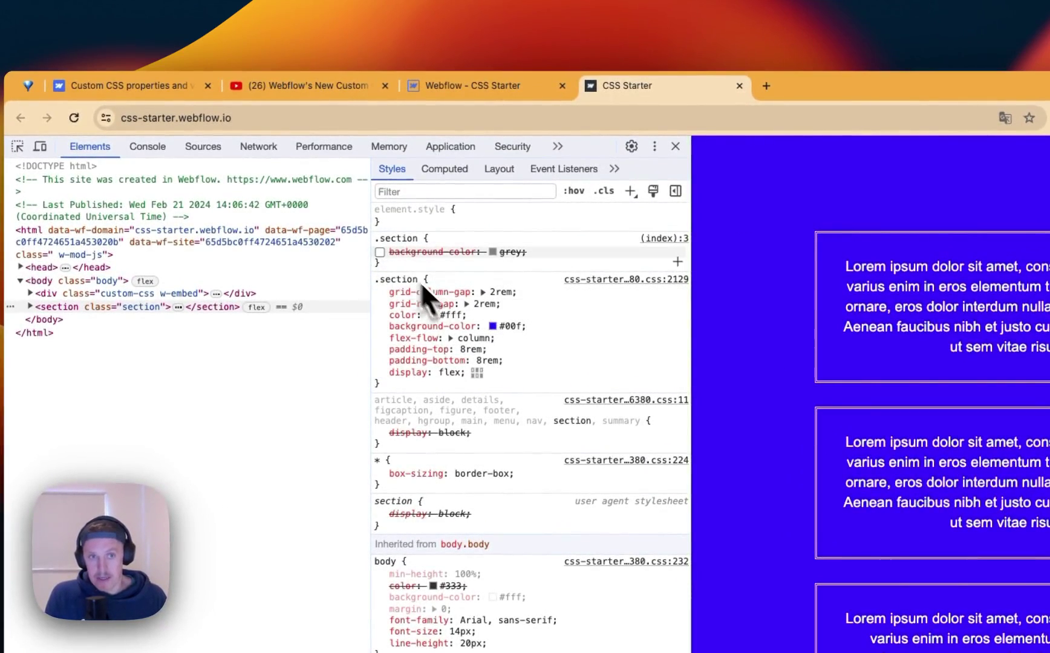
left_click(381, 252)
left_click(483, 89)
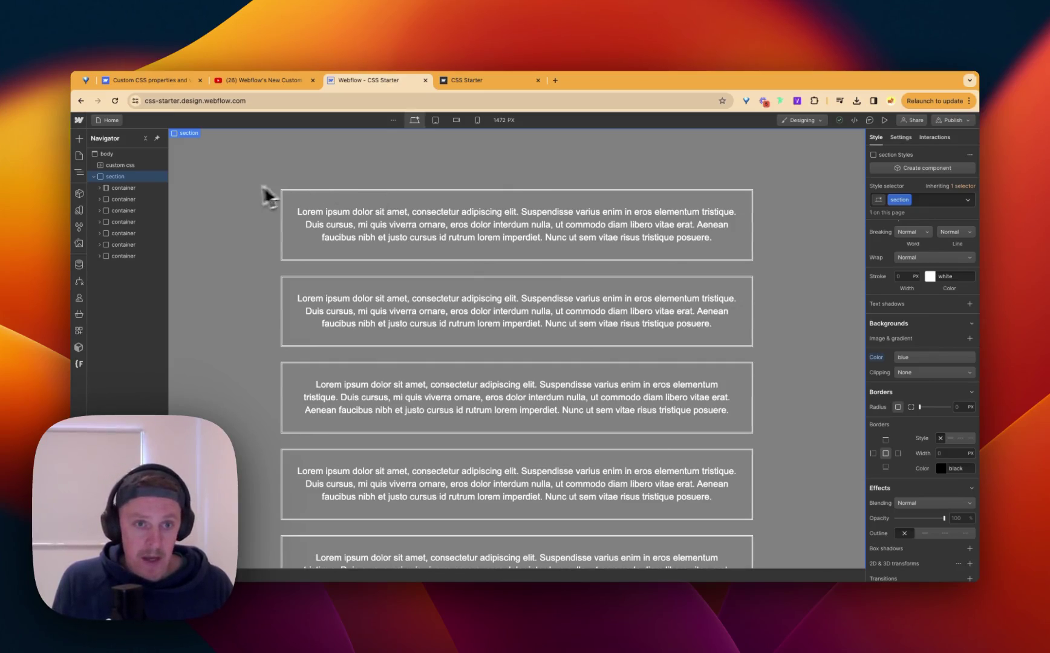
scroll(351, 276, "down", 3)
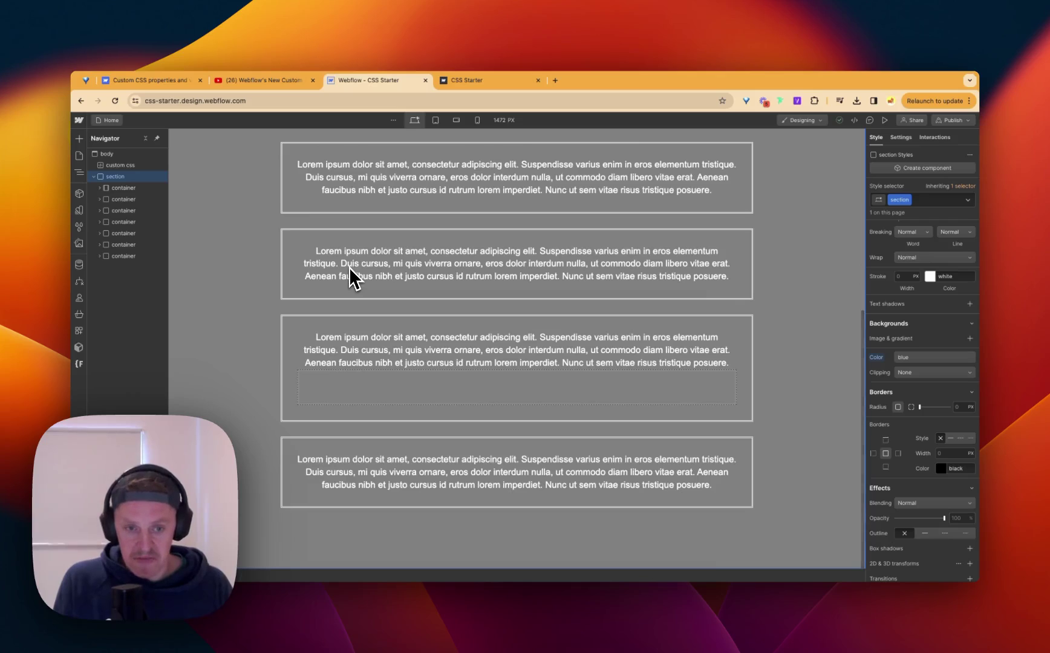
scroll(362, 393, "up", 5)
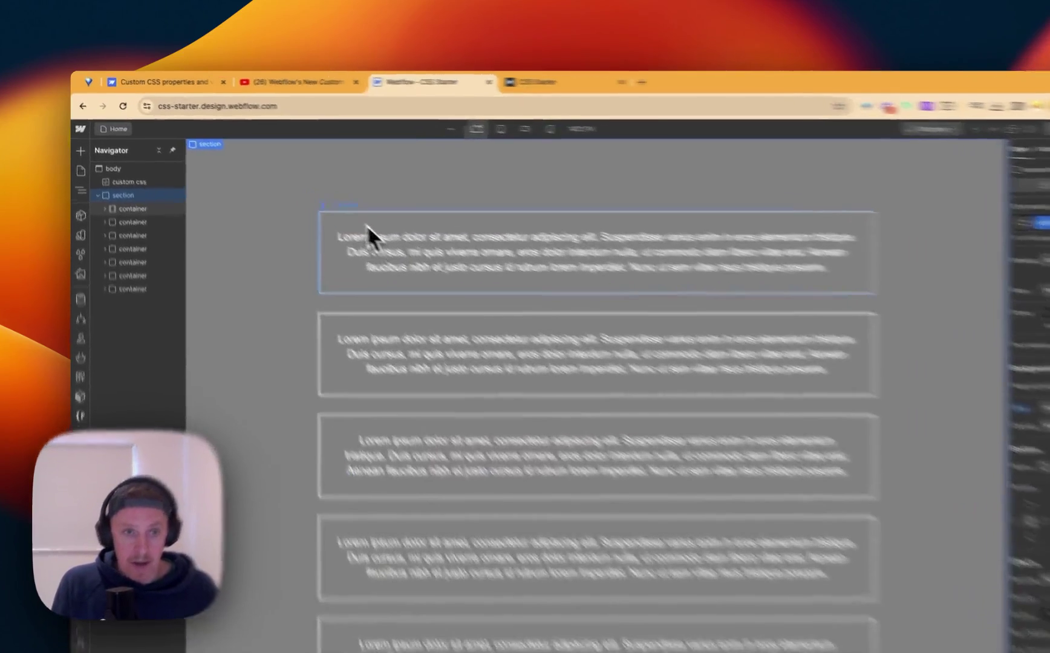
left_click(365, 224)
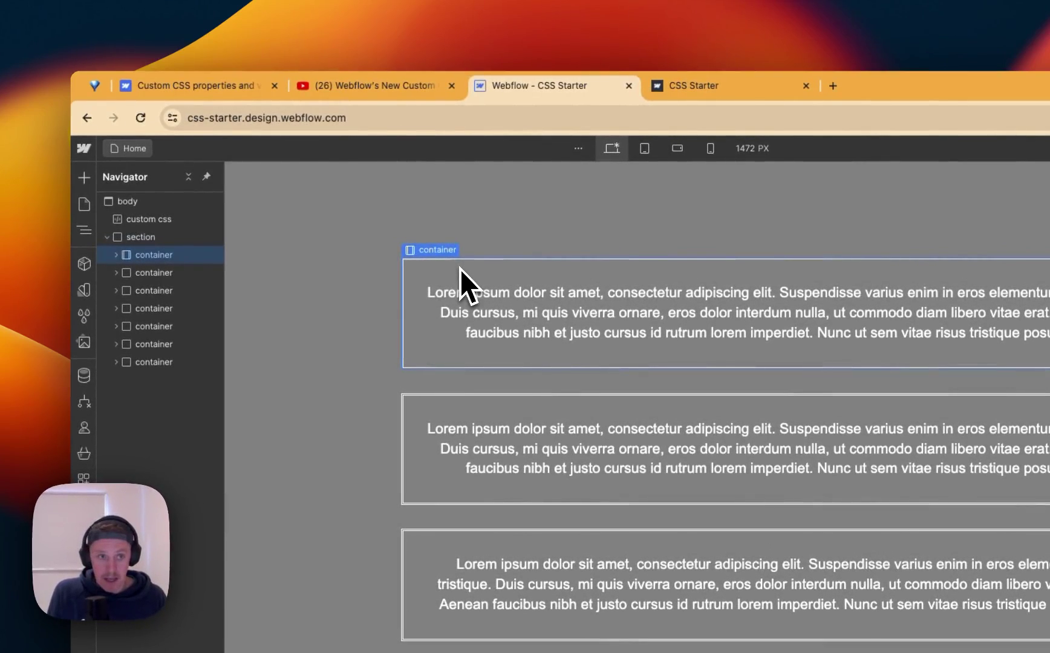
left_click(83, 185)
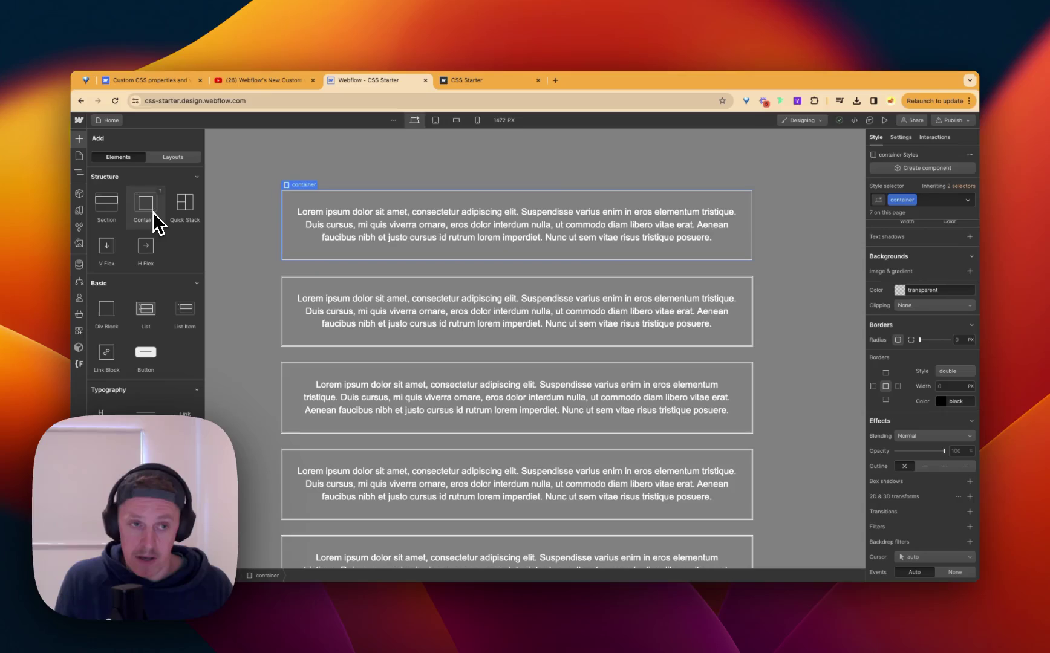
left_click(237, 177)
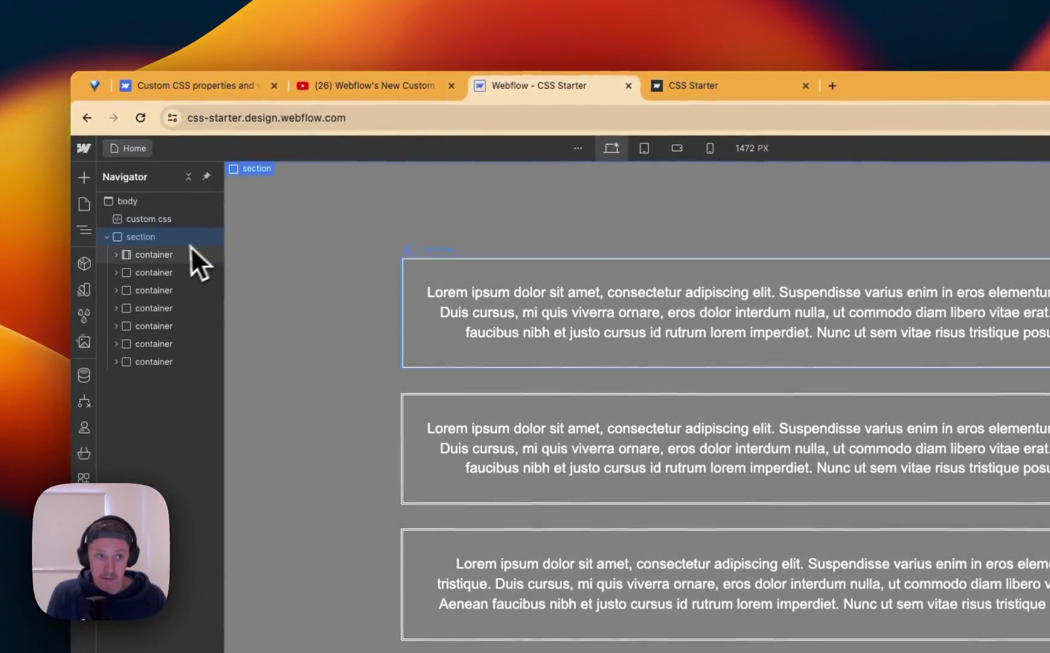
left_click(180, 255)
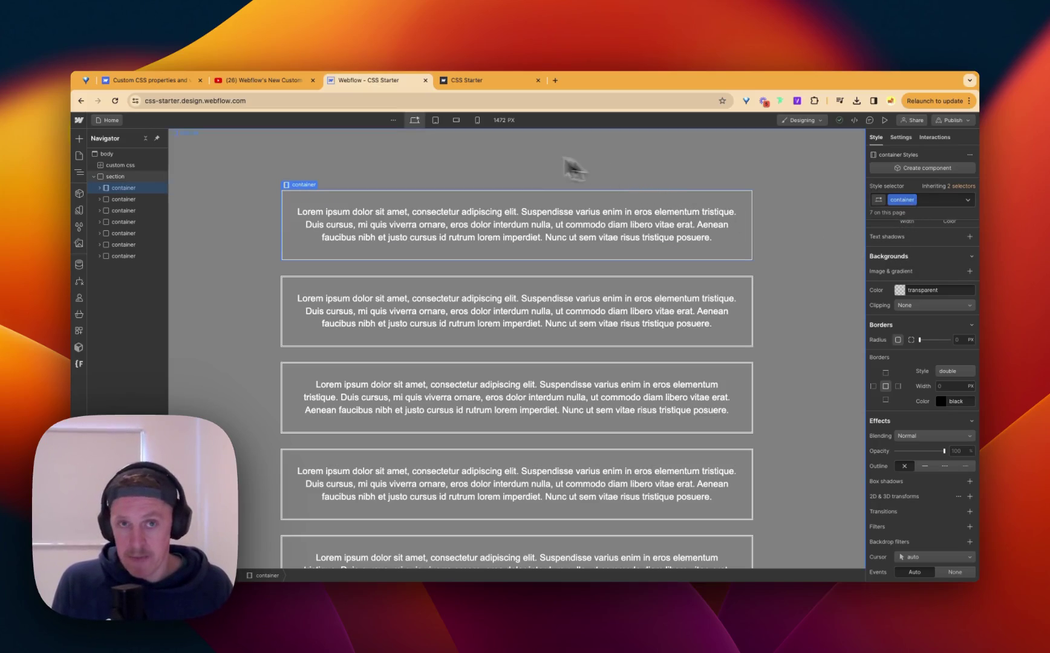
- Inspect the first container div's .container rules in DevTools on the published page
left_click(472, 80)
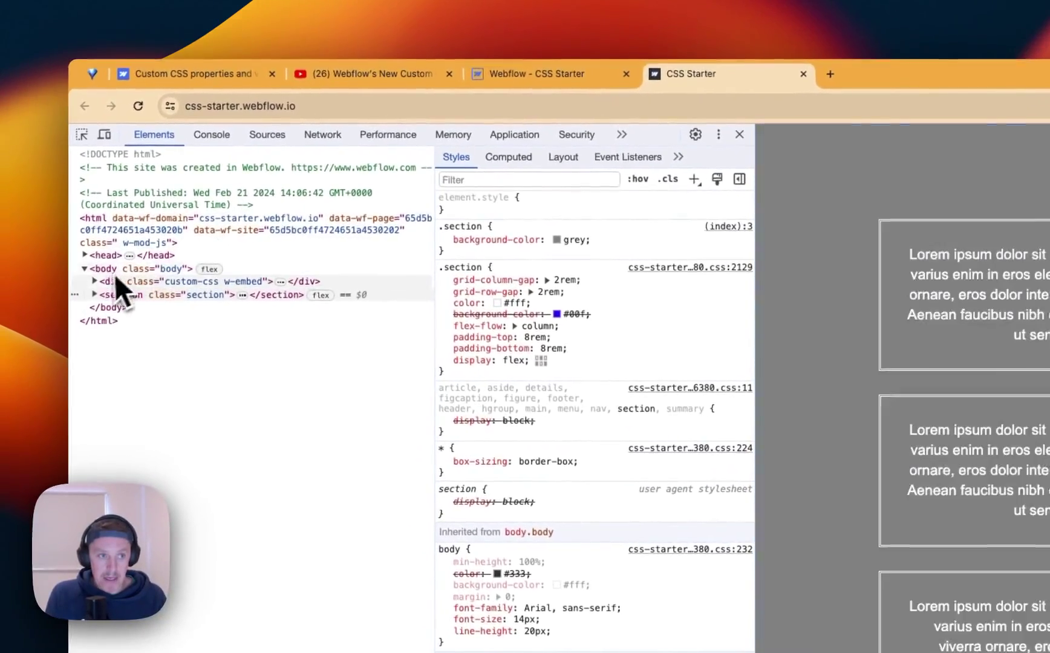
left_click(95, 295)
left_click(176, 307)
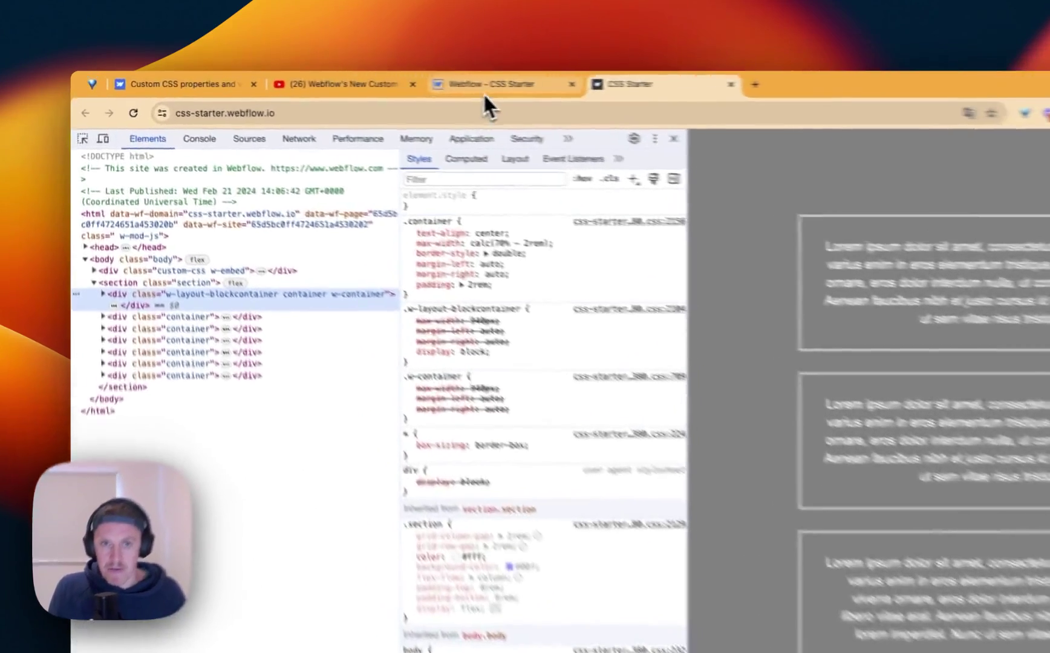
left_click(371, 80)
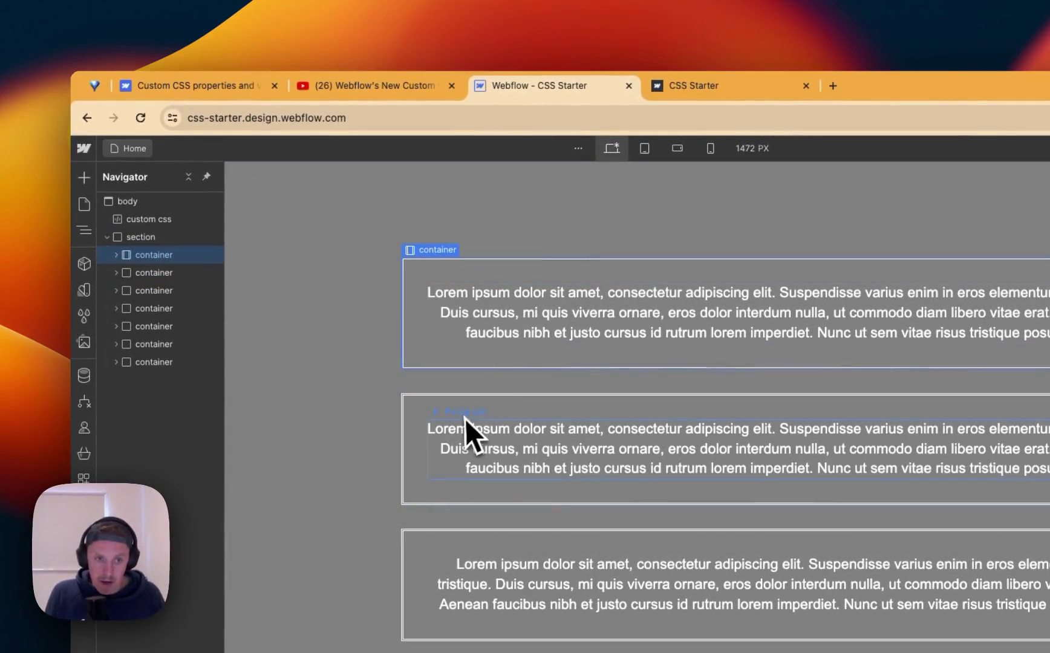
- Compare the first and second paragraphs' selectors and text-wrap: pretty custom property
left_click(571, 334)
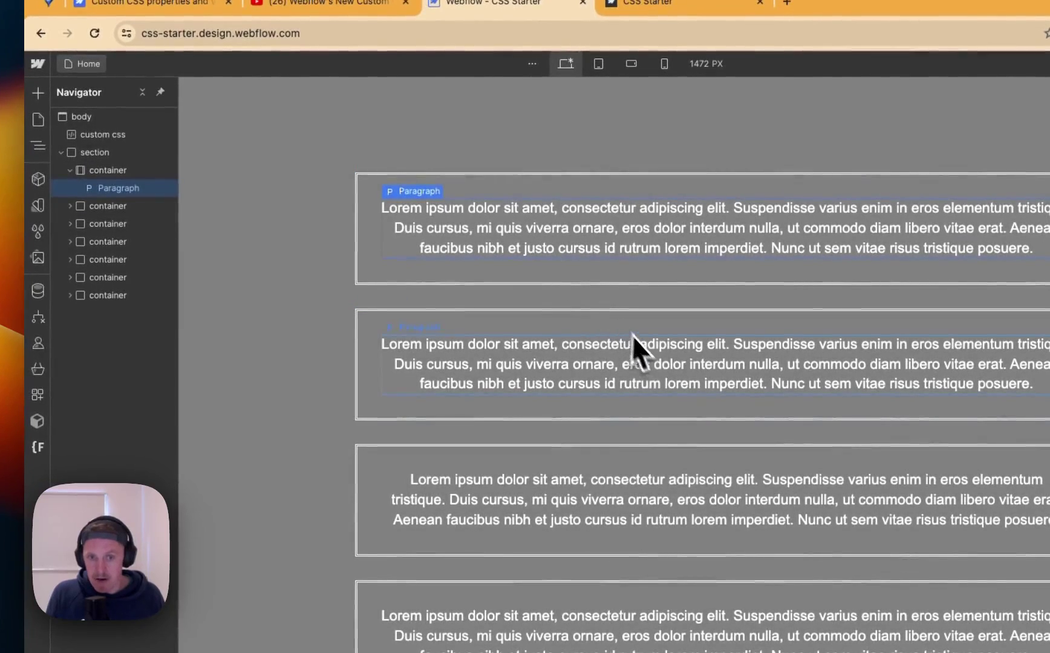
left_click(627, 386)
left_click(641, 232)
left_click(652, 356)
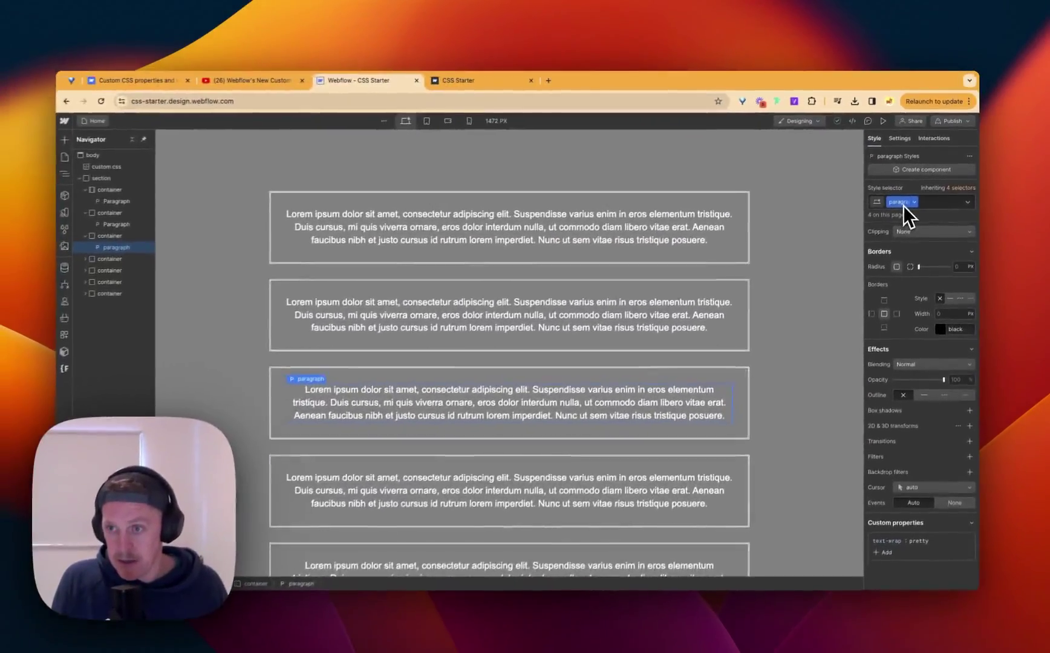
scroll(563, 222, "down", 3)
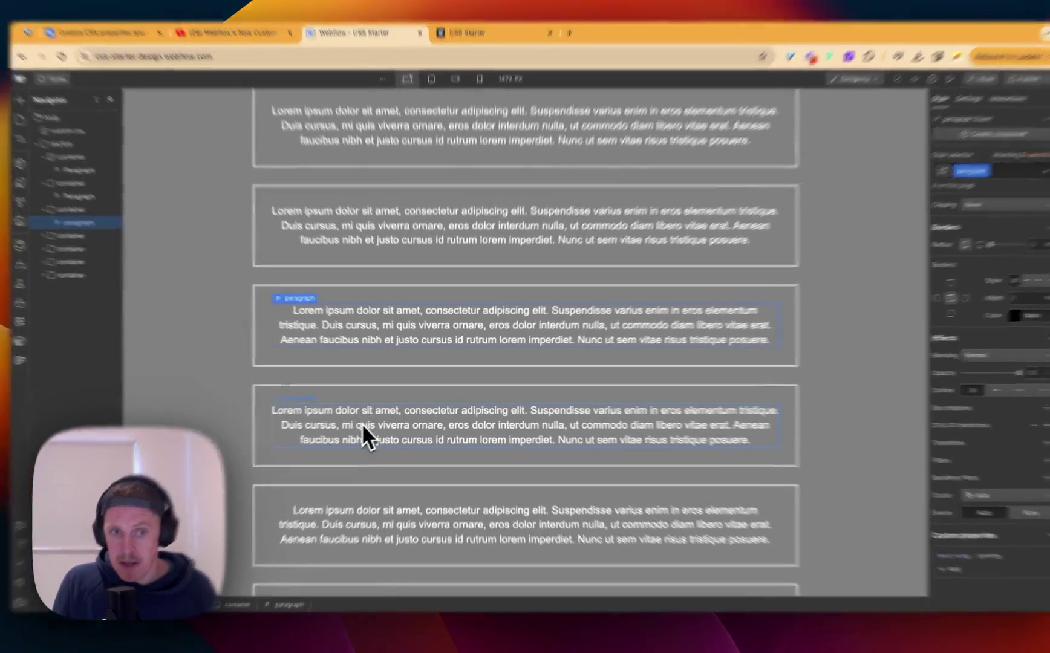
- Compare the third paragraph with the fourth one carrying the is-pretty class
left_click(376, 419)
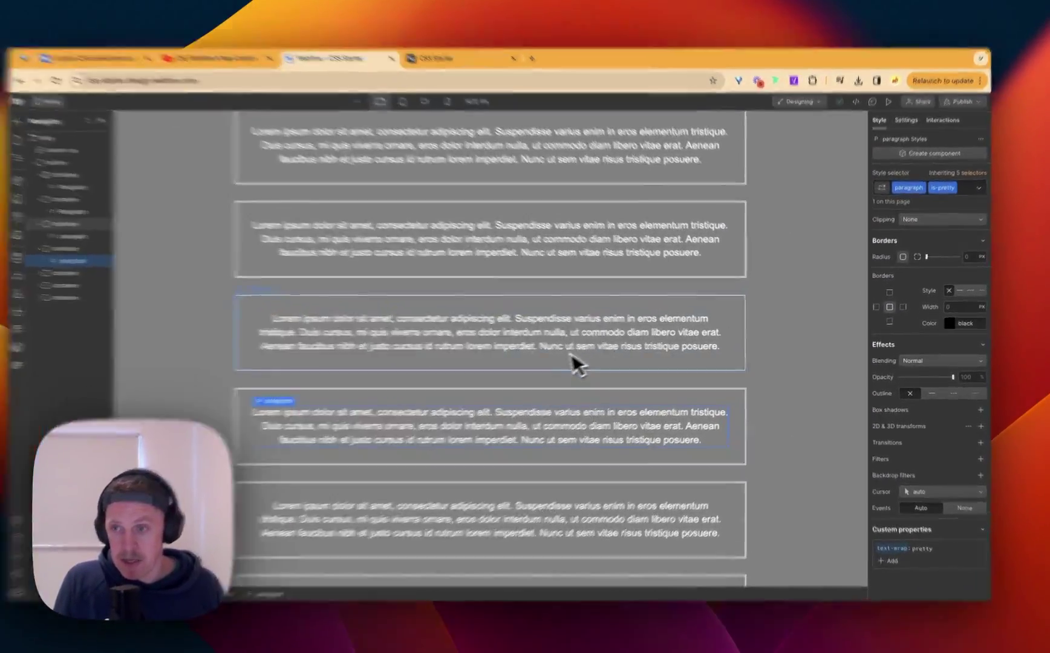
left_click(573, 356)
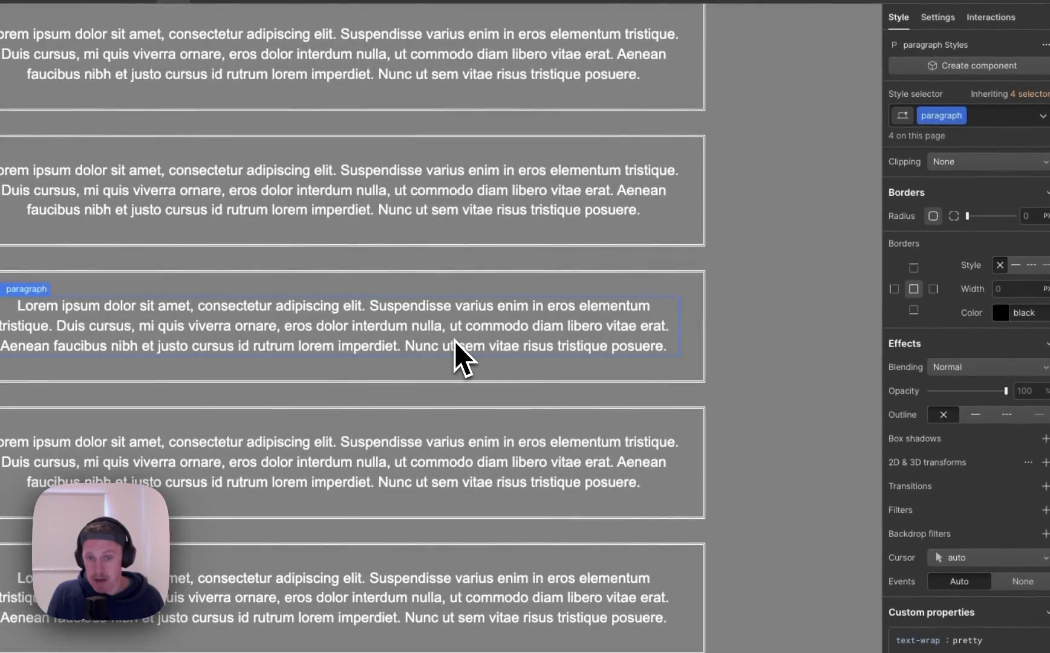
left_click(429, 477)
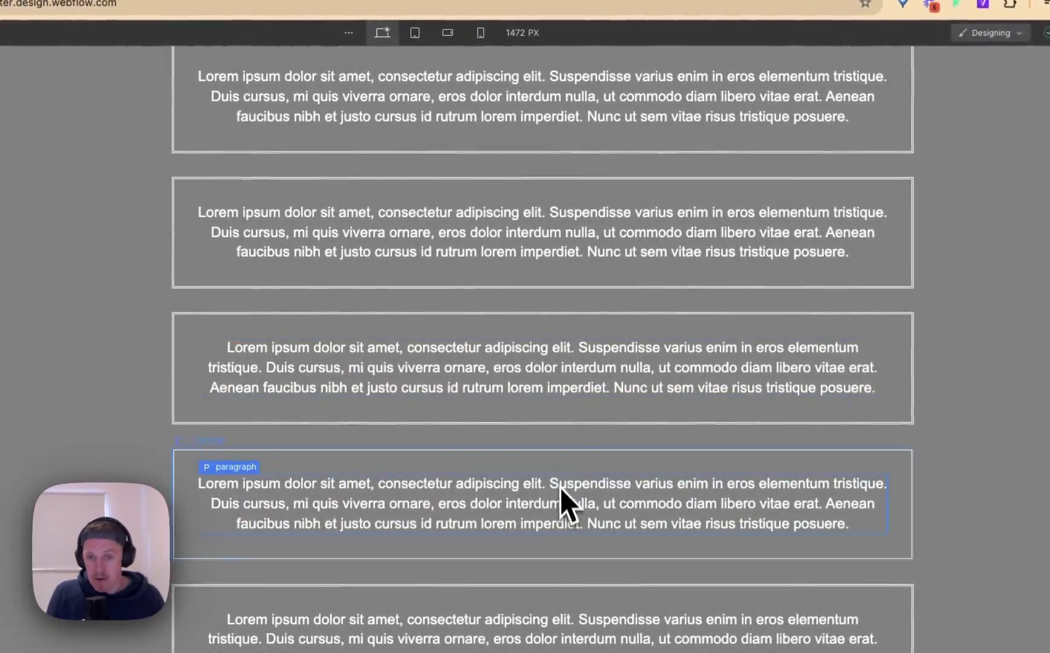
left_click(547, 364)
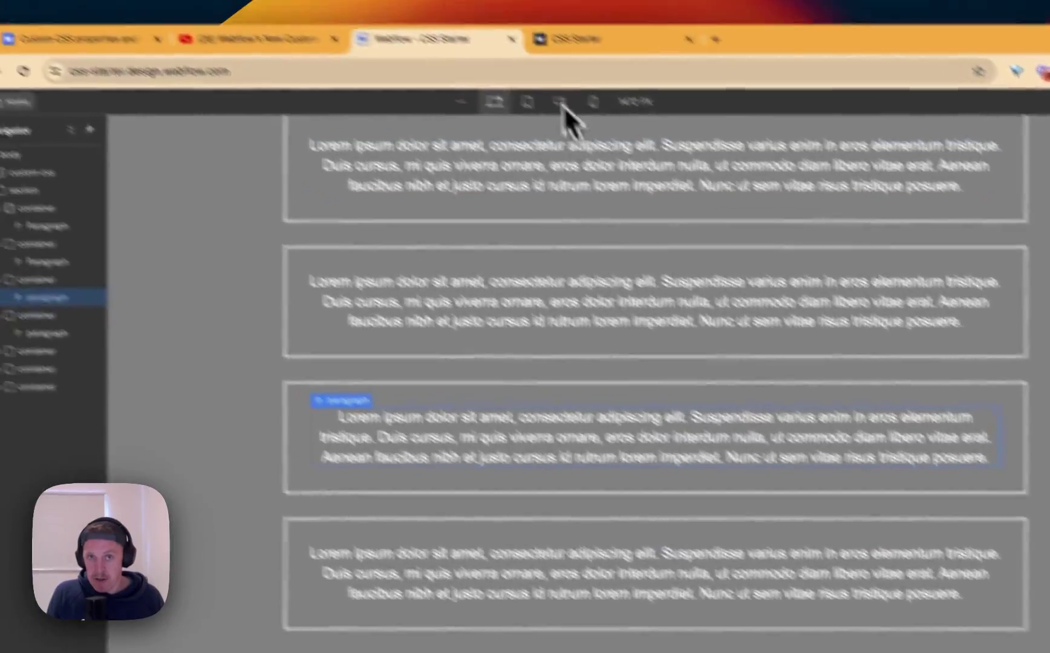
left_click(574, 38)
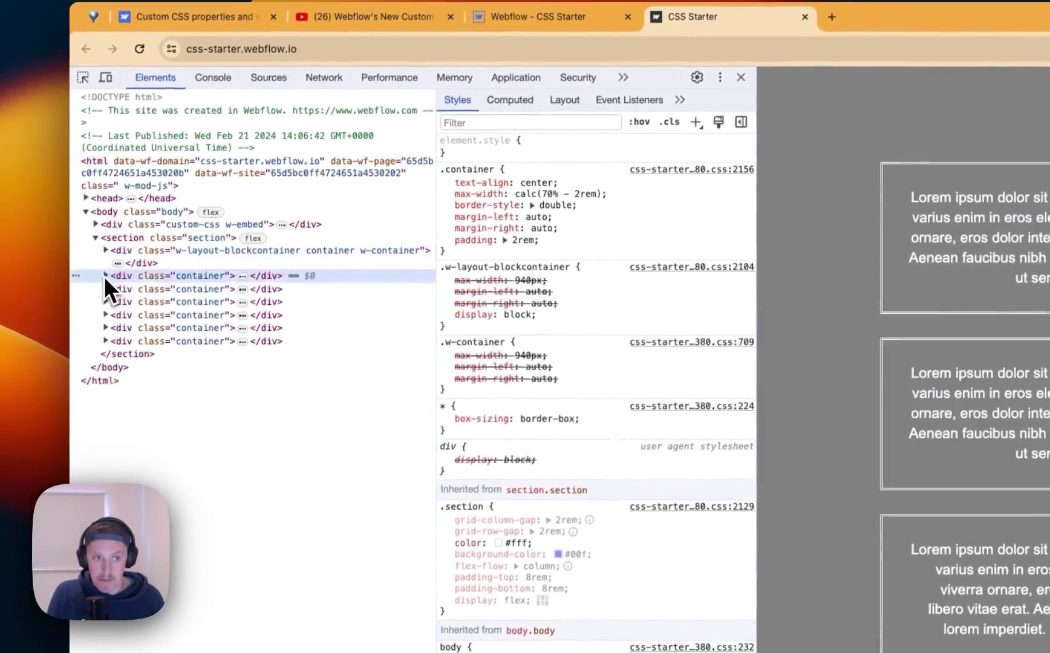
- Select the second container's paragraph, showing text-wrap: balance overriding the crossed-out pretty
left_click(96, 293)
left_click(95, 331)
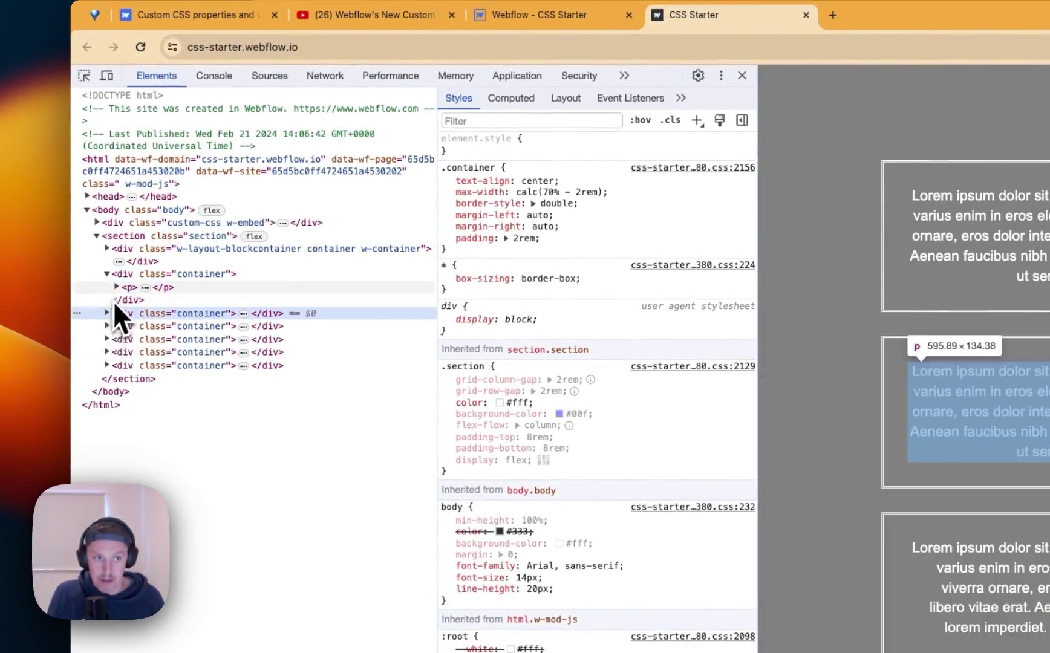
key("Up")
key("Right")
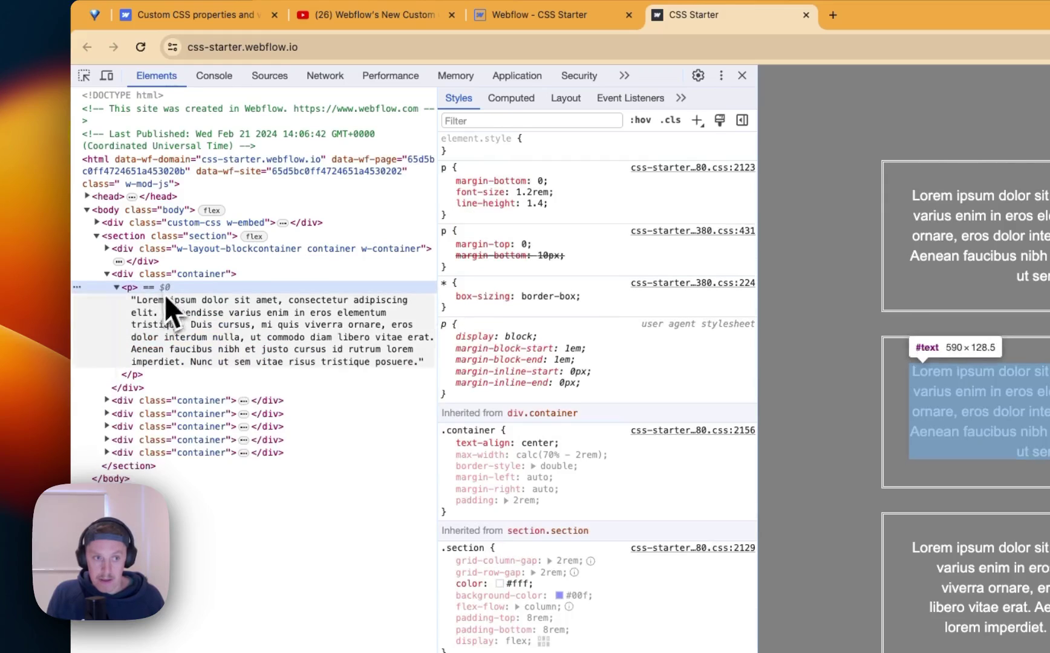
left_click(107, 401)
left_click(175, 413)
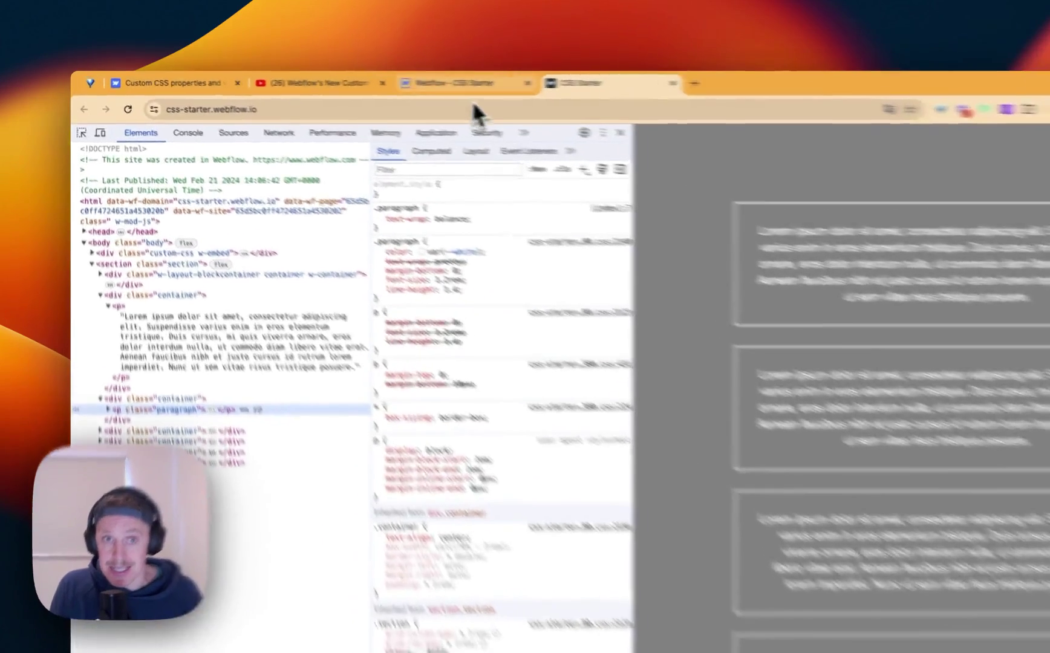
- Review the embed's .paragraph rule setting text-wrap: balance in the code editor
left_click(469, 83)
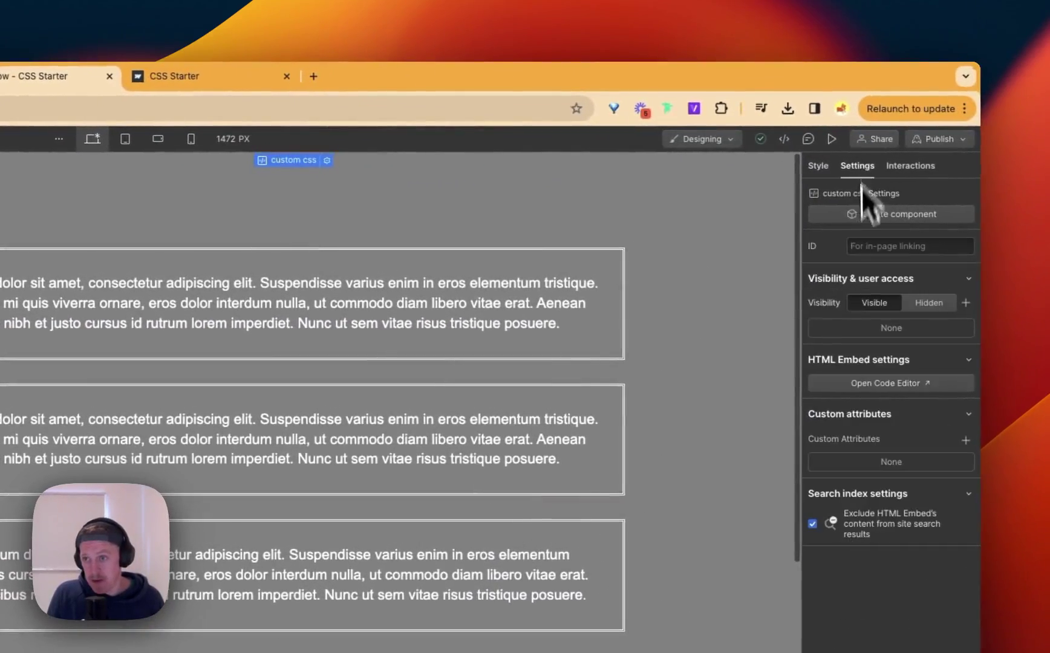
left_click(875, 383)
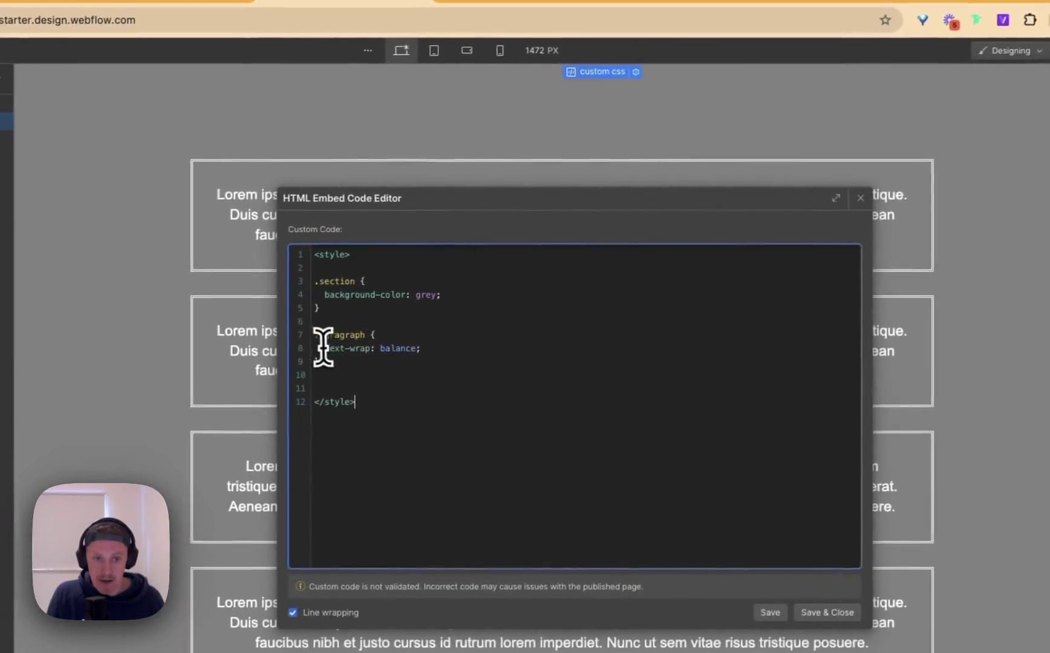
left_click_drag(323, 346, 353, 349)
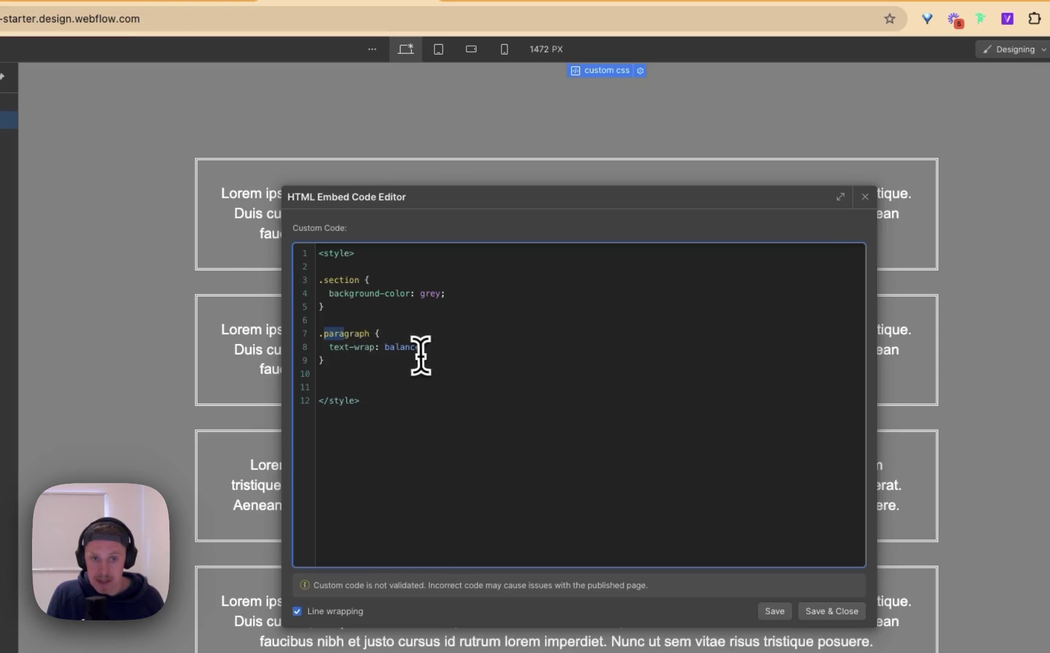
left_click(865, 197)
scroll(405, 329, "down", 3)
- Check the paragraph, u-text-color-white and is-pretty classes on the canvas paragraphs
left_click(351, 319)
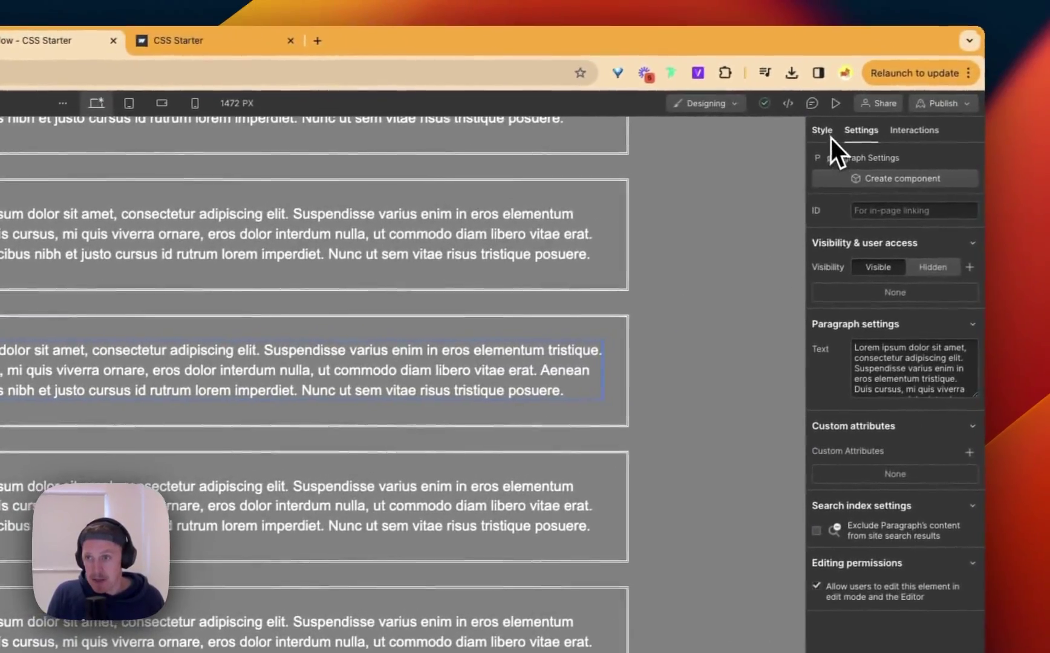
left_click(871, 124)
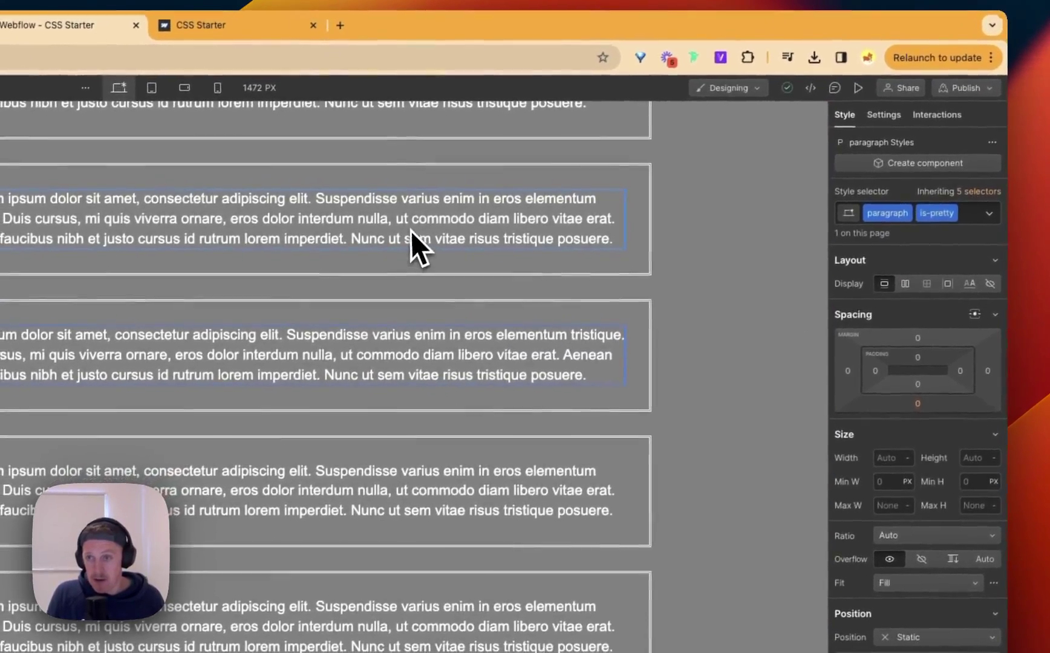
left_click(383, 248)
left_click(466, 354)
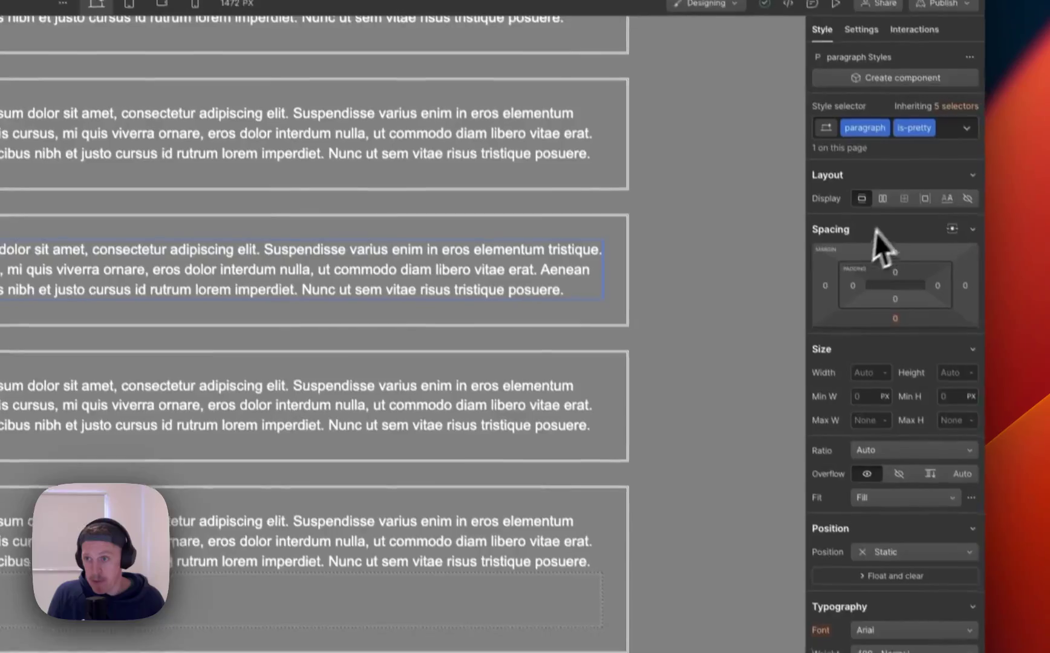
scroll(849, 375, "down", 10)
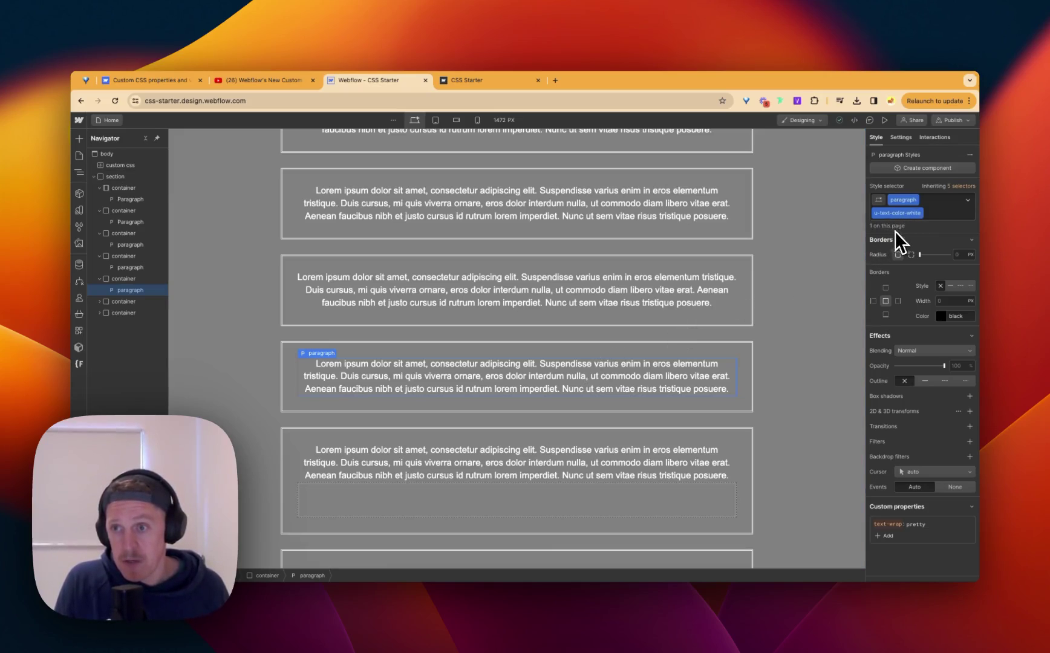
- Check which class supplies the fifth paragraph's red text colour
scroll(932, 373, "up", 10)
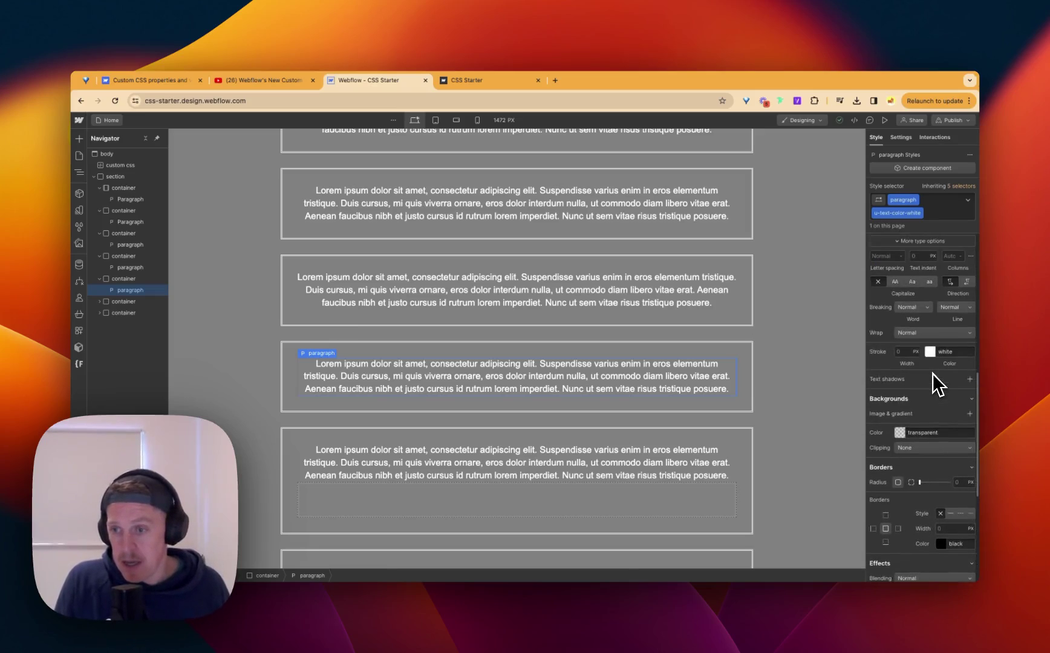
scroll(933, 373, "down", 3)
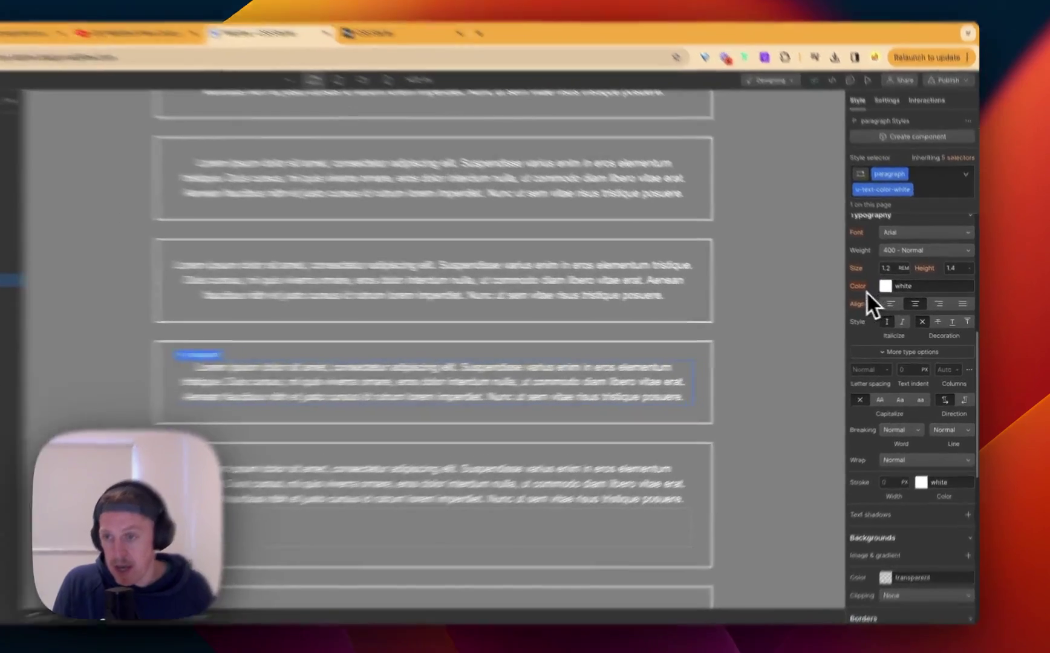
left_click(877, 294)
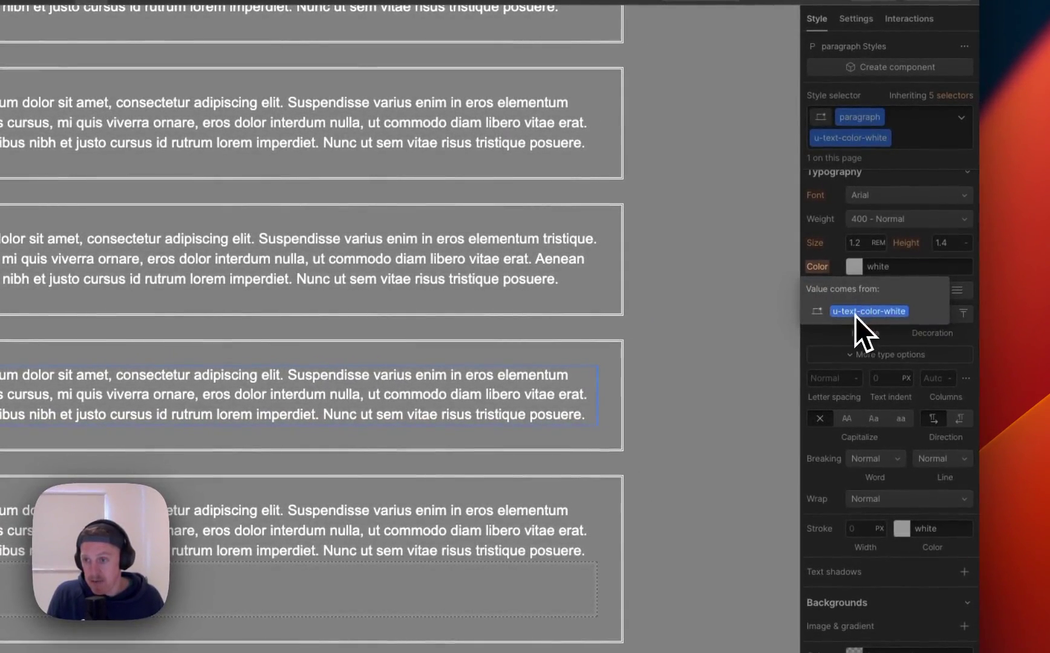
left_click(904, 259)
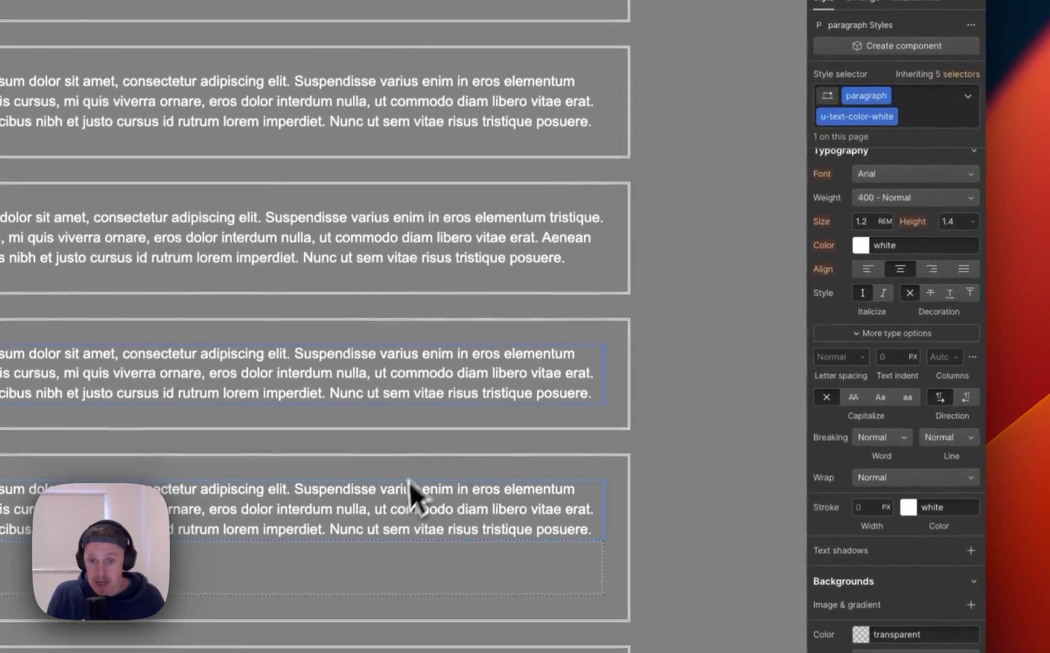
- Delete u-text-color-red from the fifth paragraph and confirm its colour now reads white
left_click(386, 539)
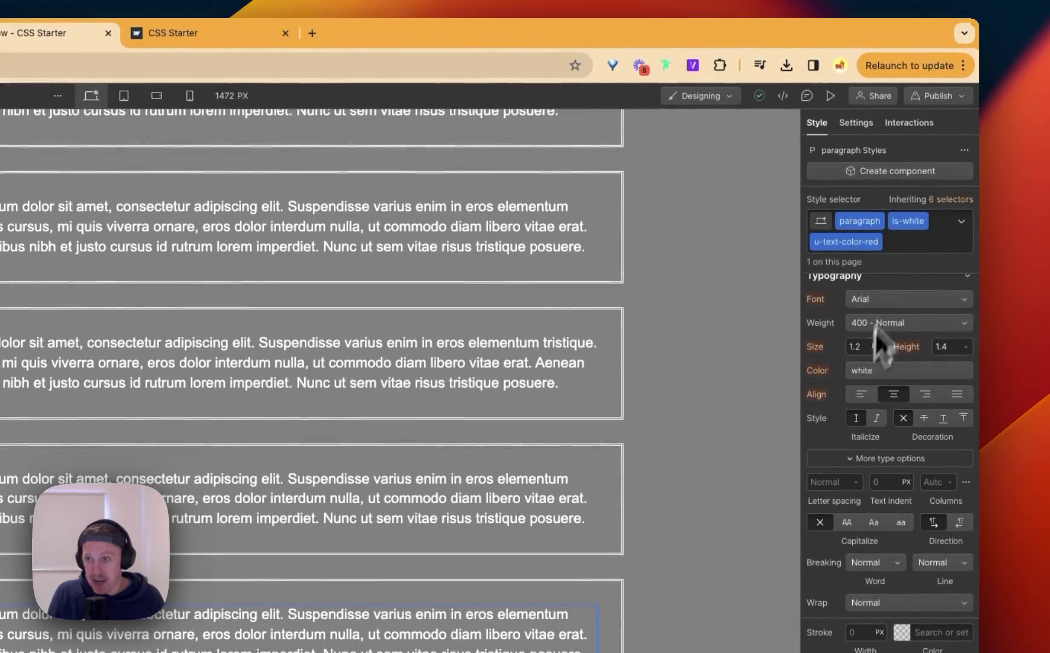
left_click(899, 236)
key("BackSpace")
key("Escape")
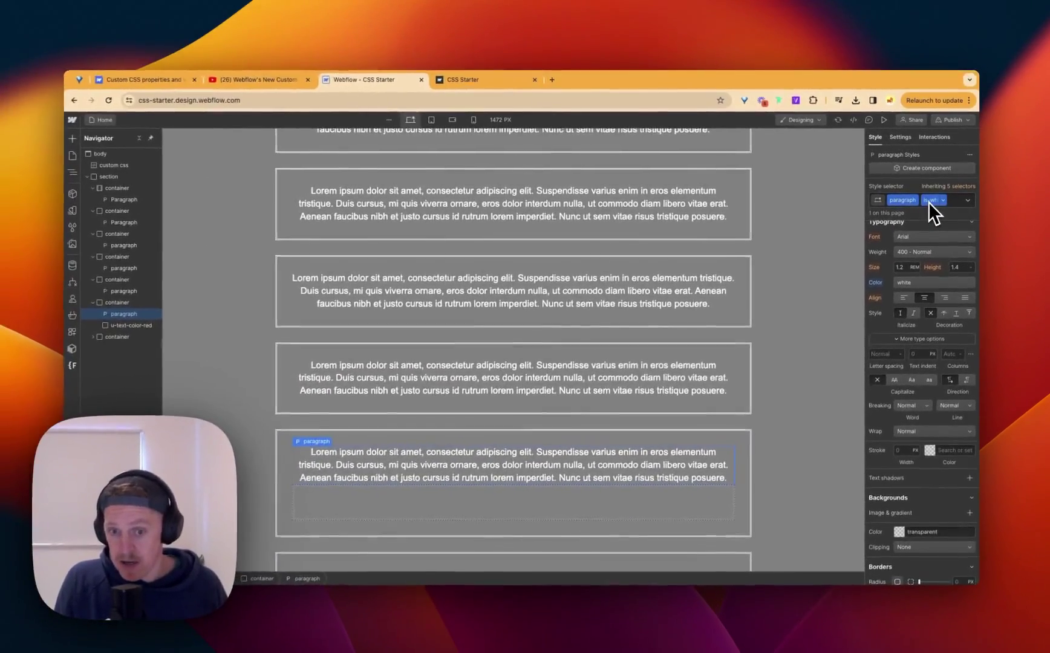
scroll(917, 460, "down", 10)
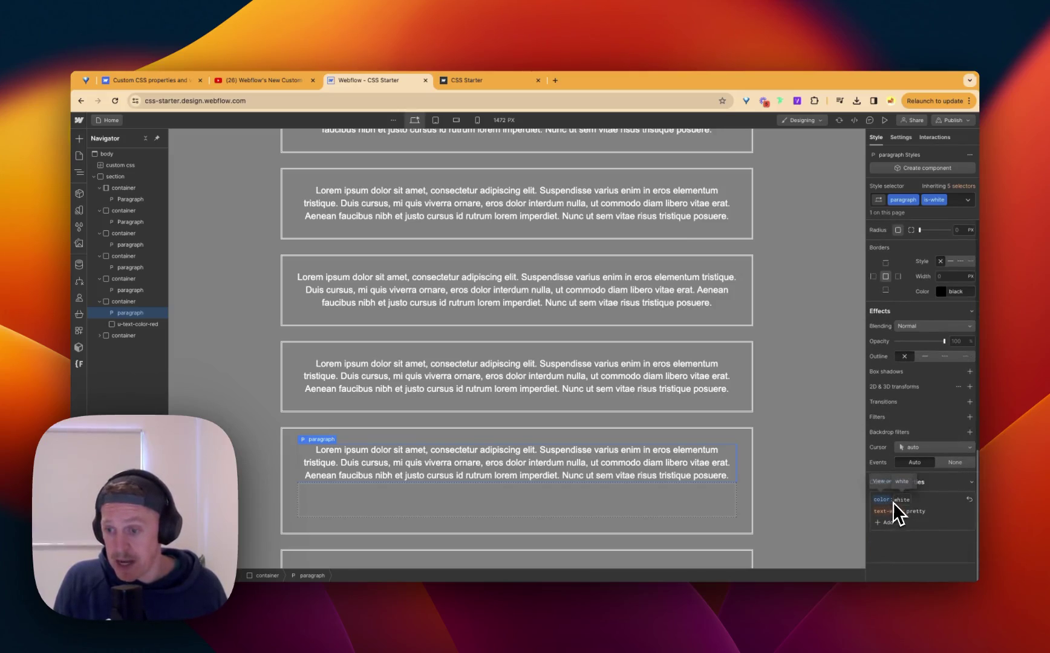
scroll(923, 339, "up", 6)
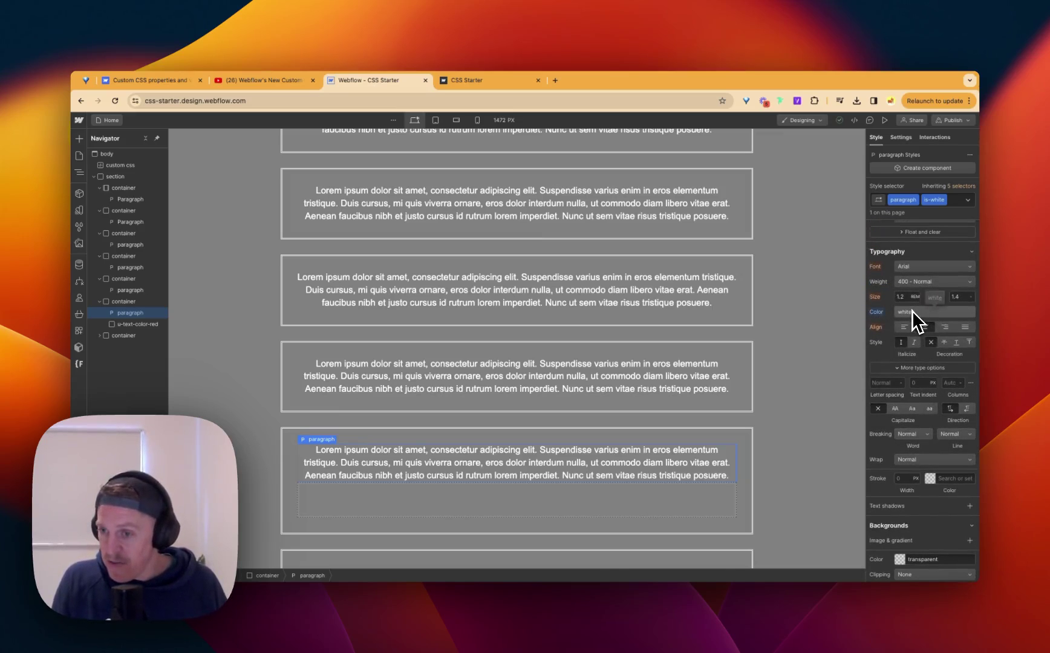
left_click(911, 312)
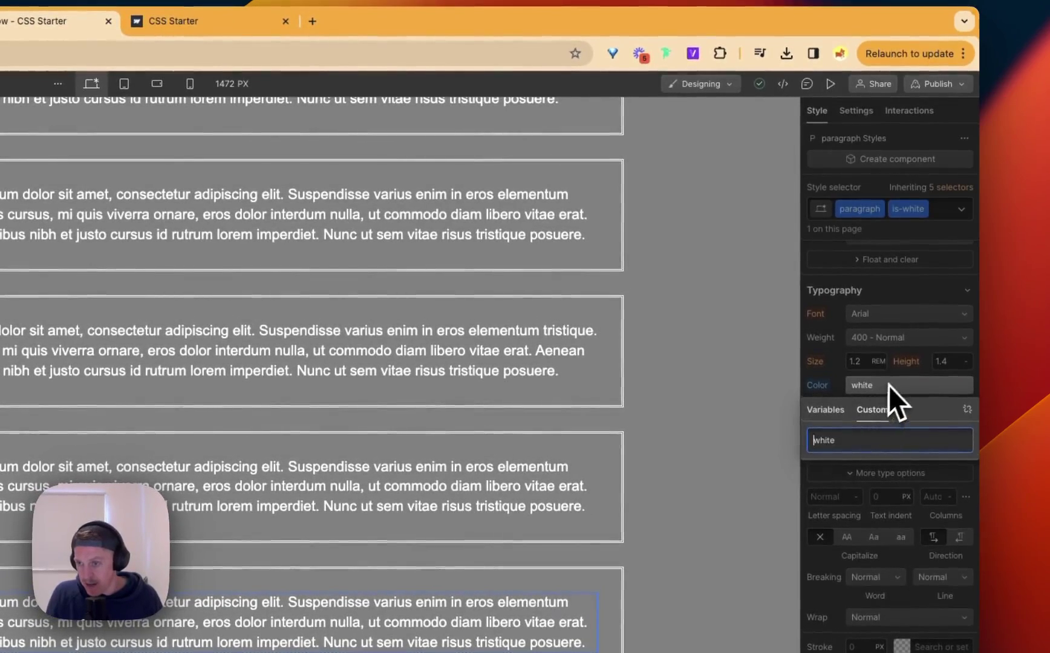
left_click(896, 380)
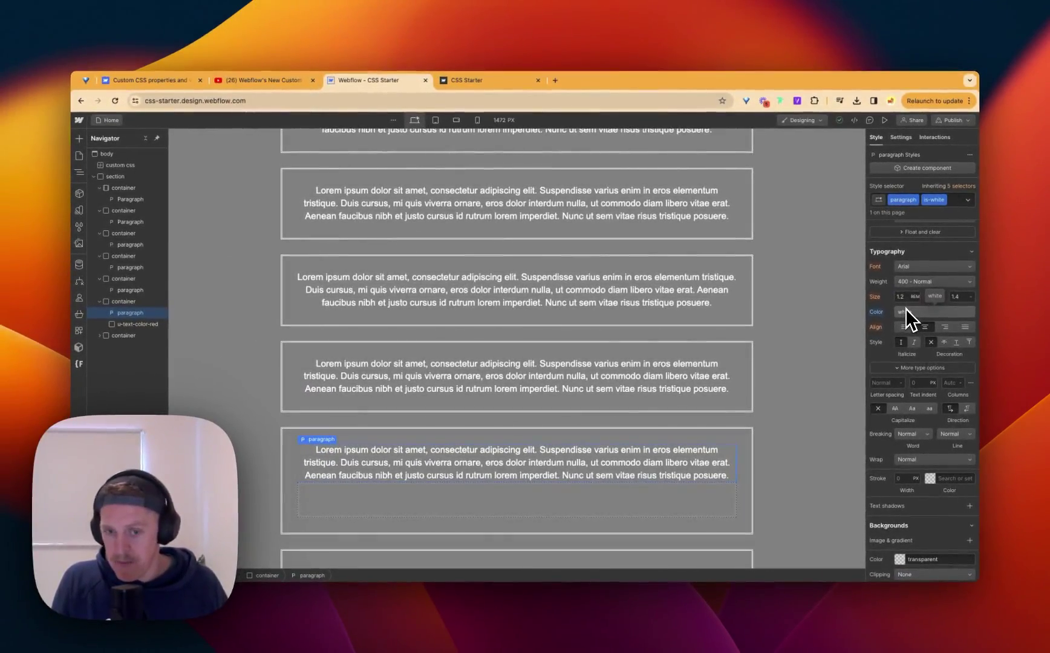
scroll(570, 379, "down", 3)
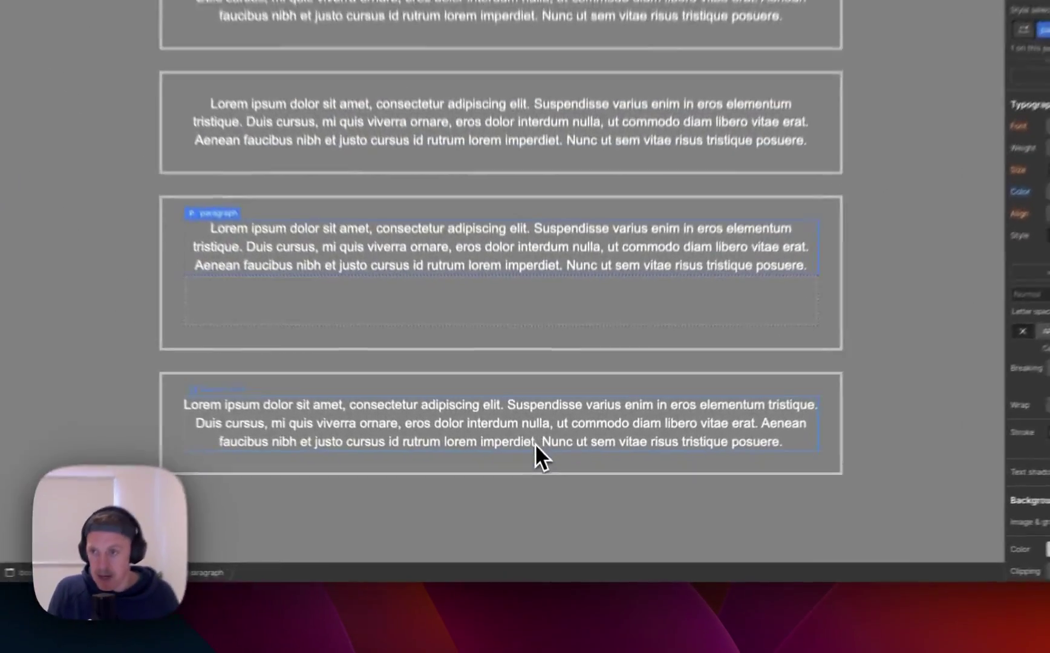
- Inspect the custom-html embed's code, noting its paragraph's inline text-wrap: wrap style
left_click(542, 487)
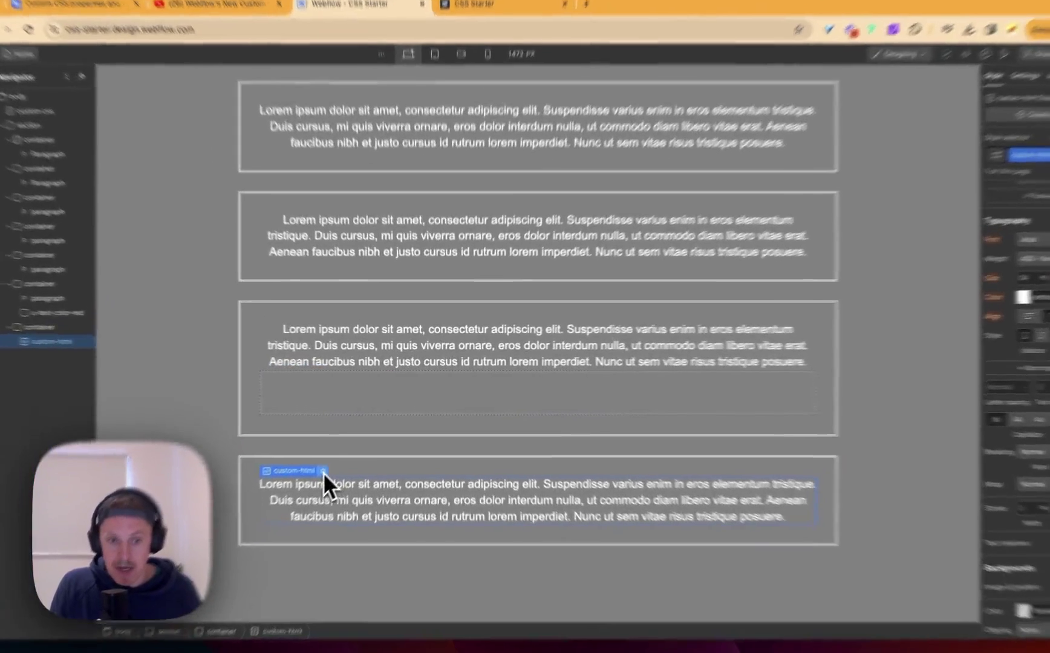
left_click(322, 472)
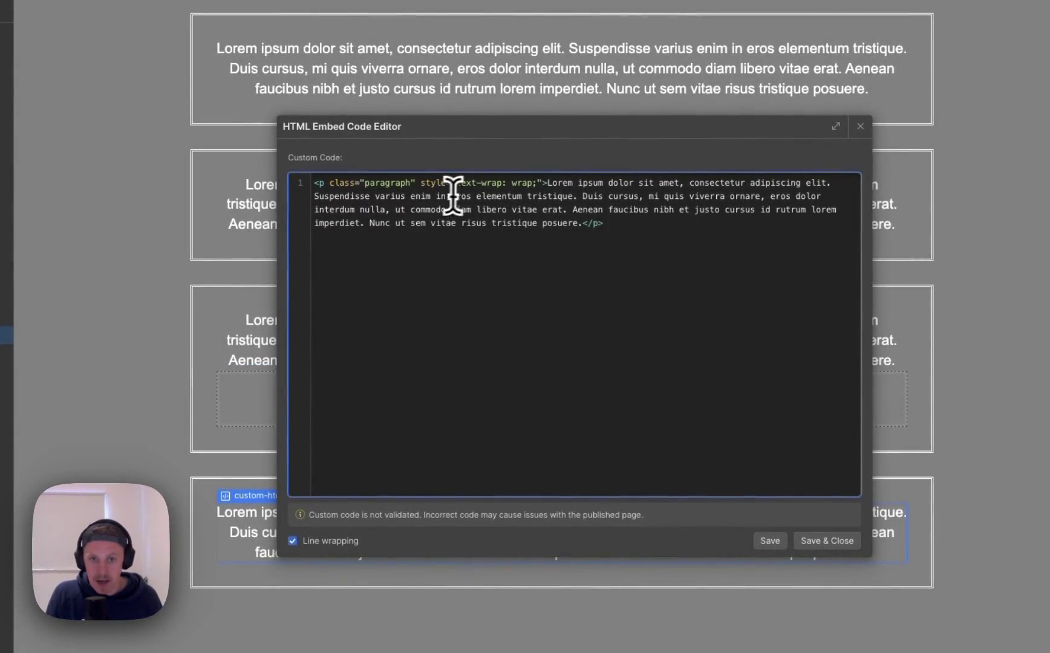
left_click_drag(537, 183, 417, 182)
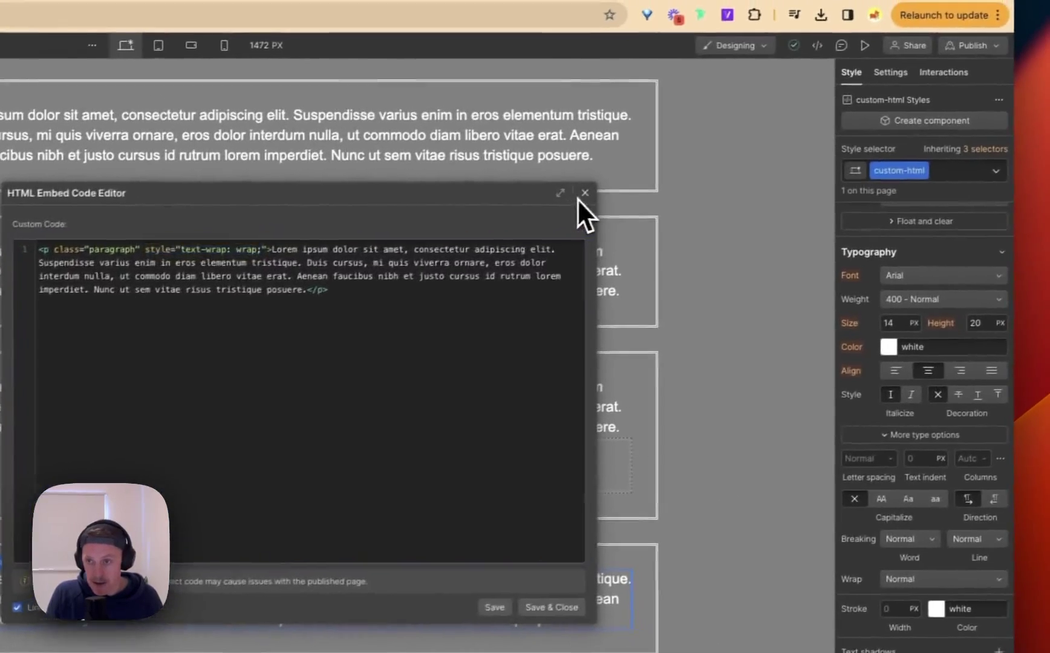
left_click(583, 194)
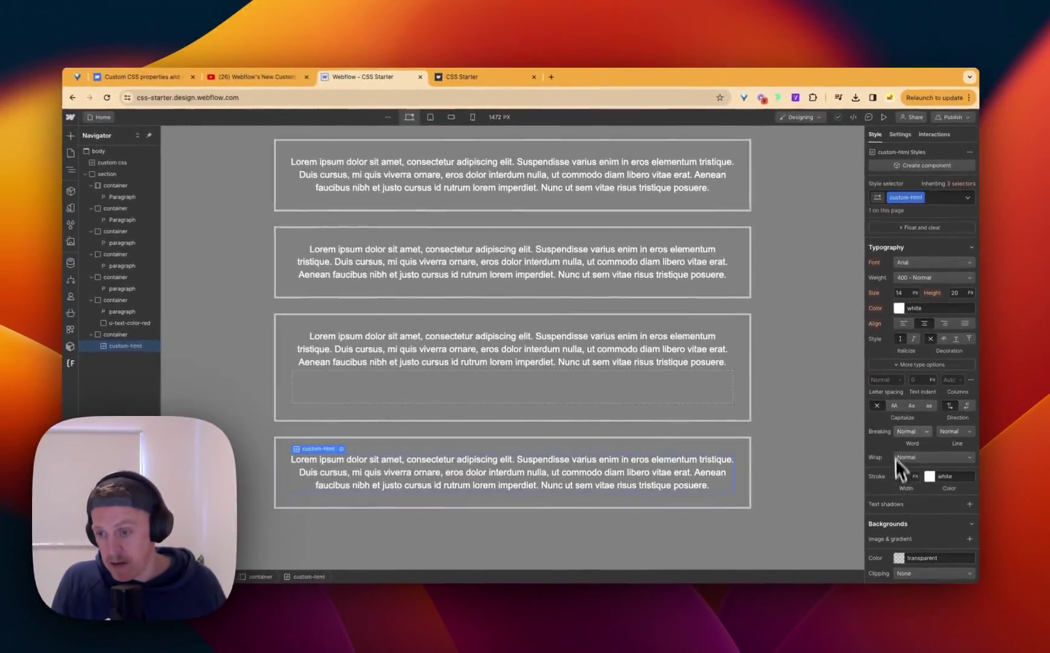
scroll(894, 433, "down", 5)
scroll(894, 434, "down", 3)
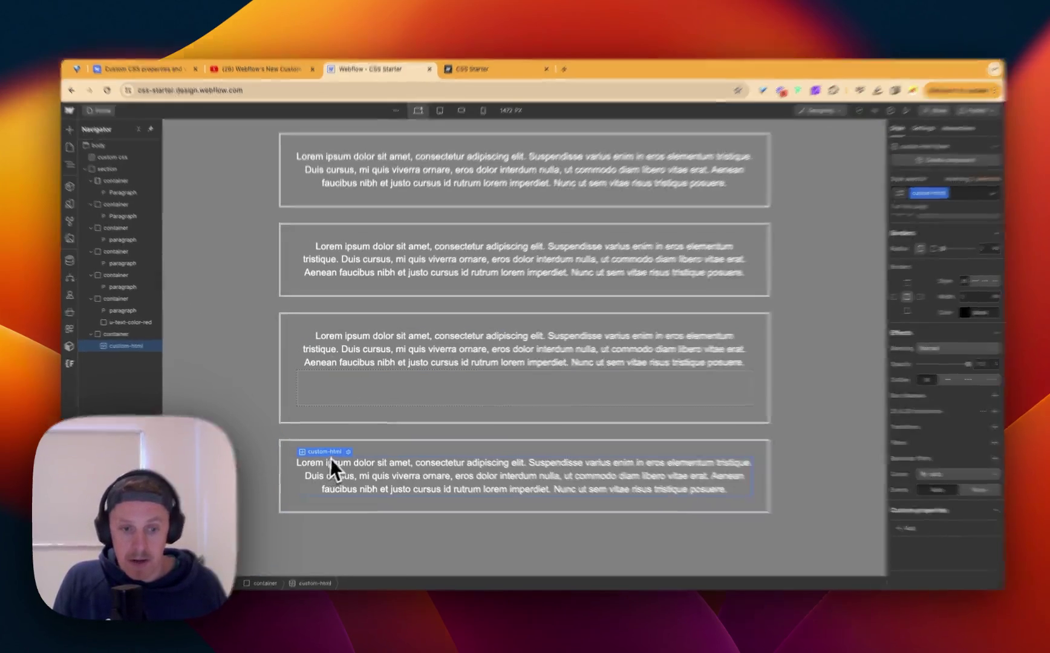
- Reopen the embed code, save it, and switch to the published CSS Starter page
double_click(332, 461)
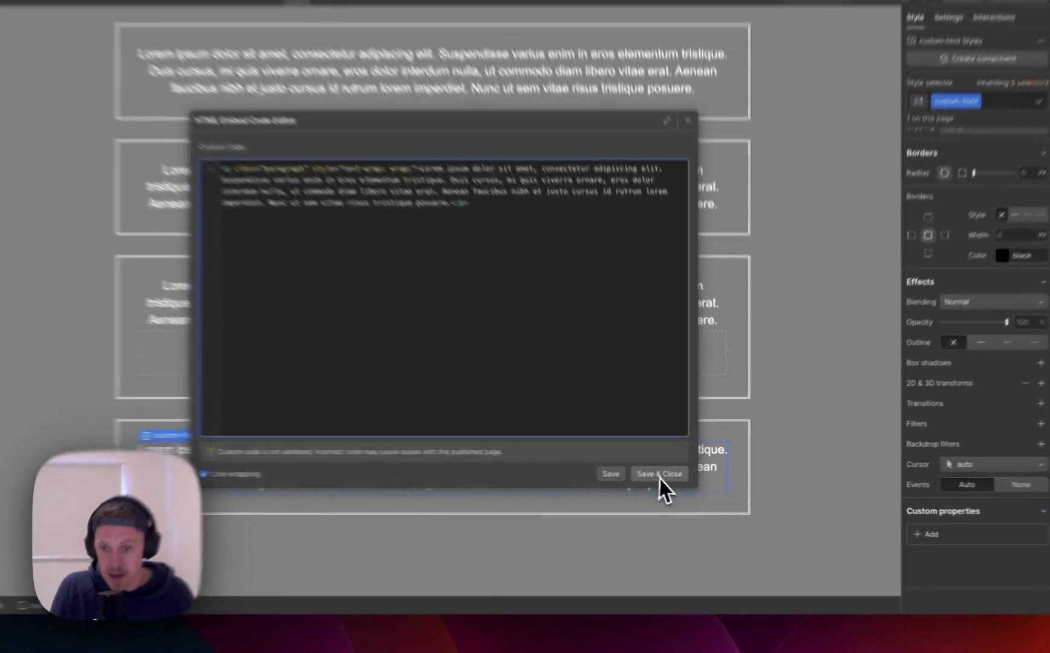
left_click(686, 477)
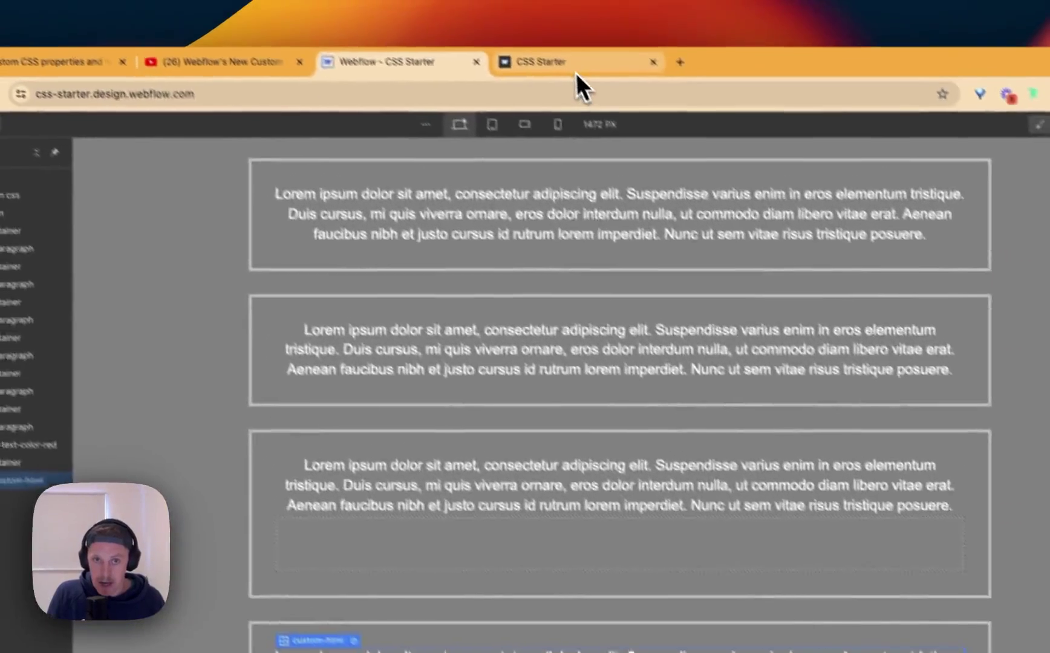
left_click(578, 74)
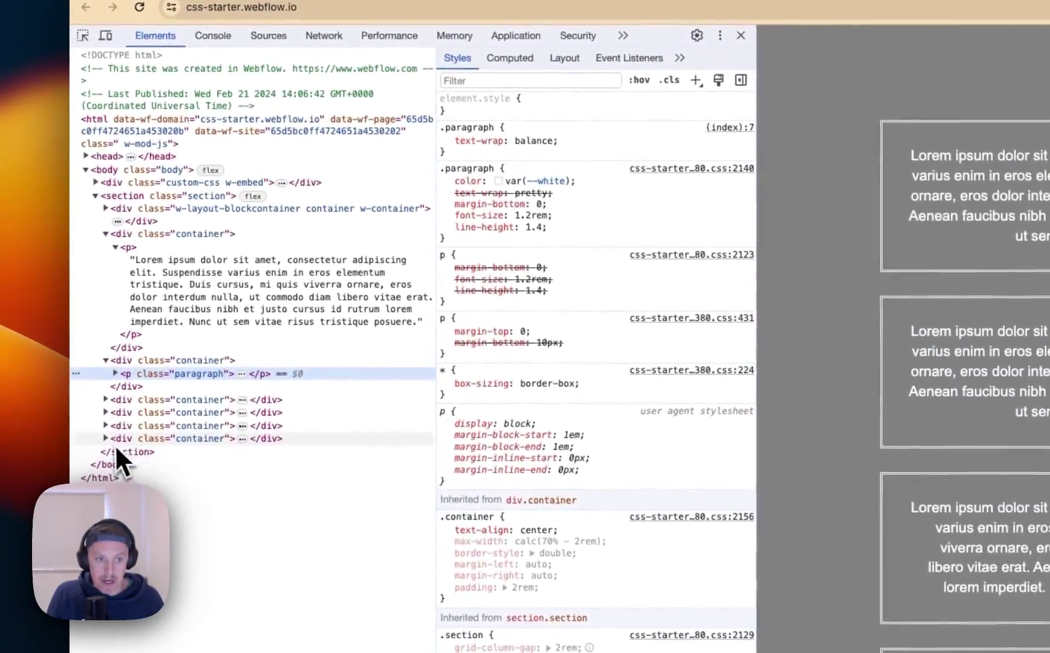
- Expand the last div.container and custom-html w-embed, then inspect its p.paragraph styles
left_click(112, 439)
left_click(106, 438)
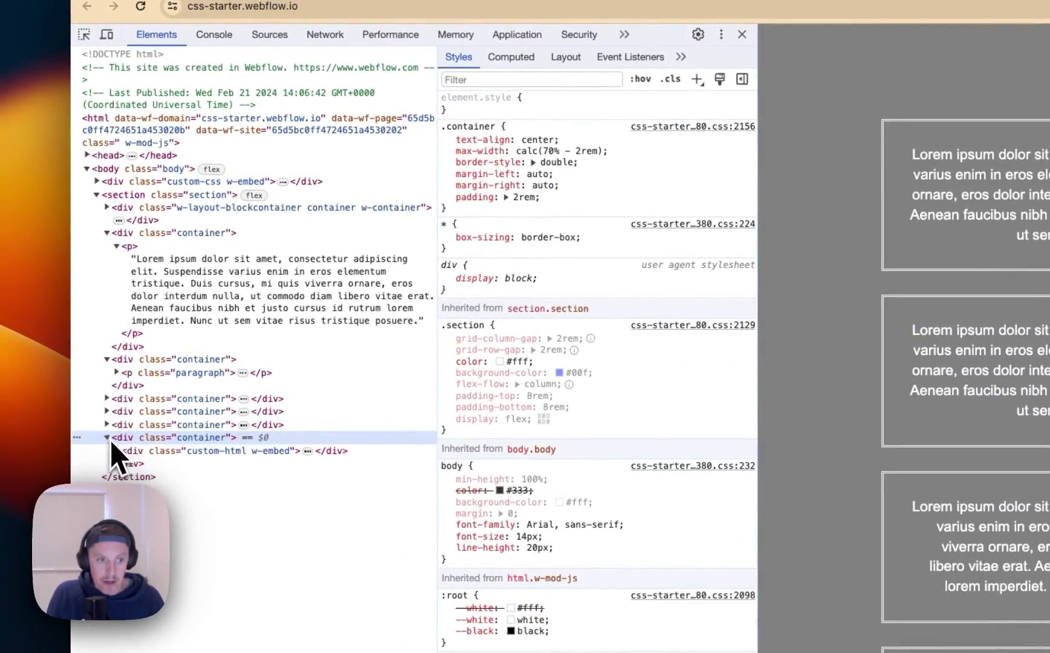
left_click(112, 449)
left_click(118, 451)
left_click(231, 477)
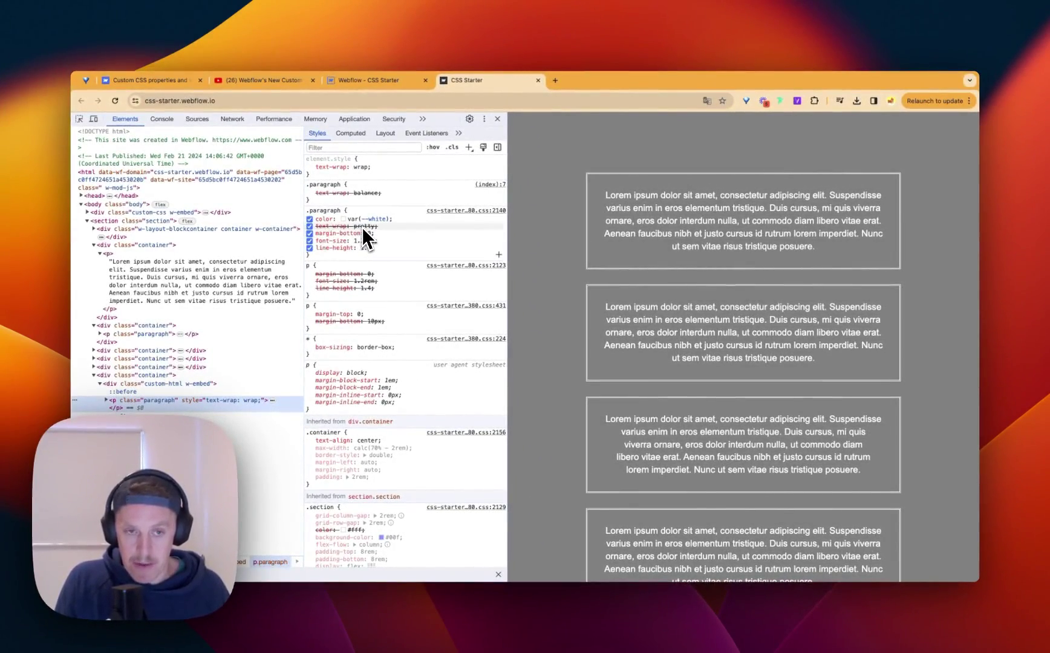
- Recheck the embed's code in Webflow, then return to the published page's DevTools
left_click(390, 81)
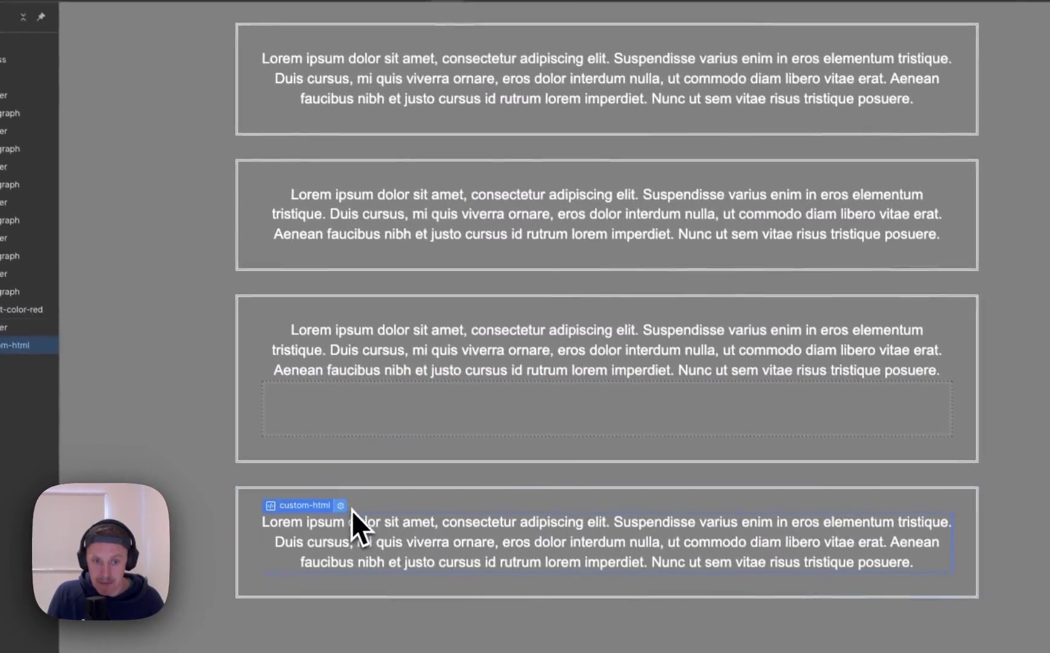
double_click(372, 554)
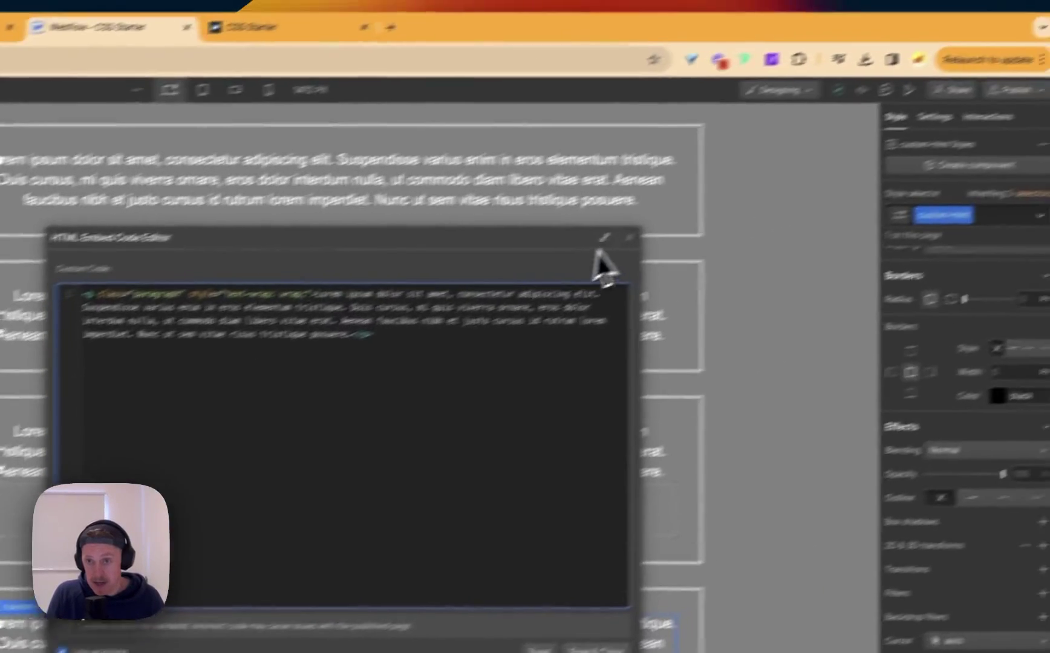
left_click(630, 237)
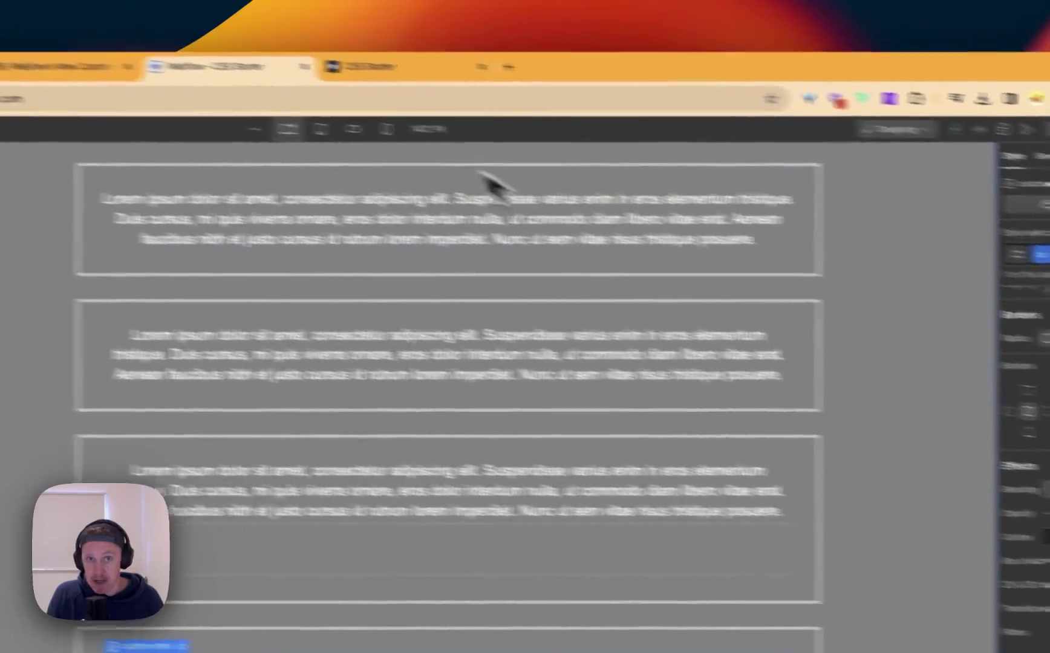
left_click(318, 27)
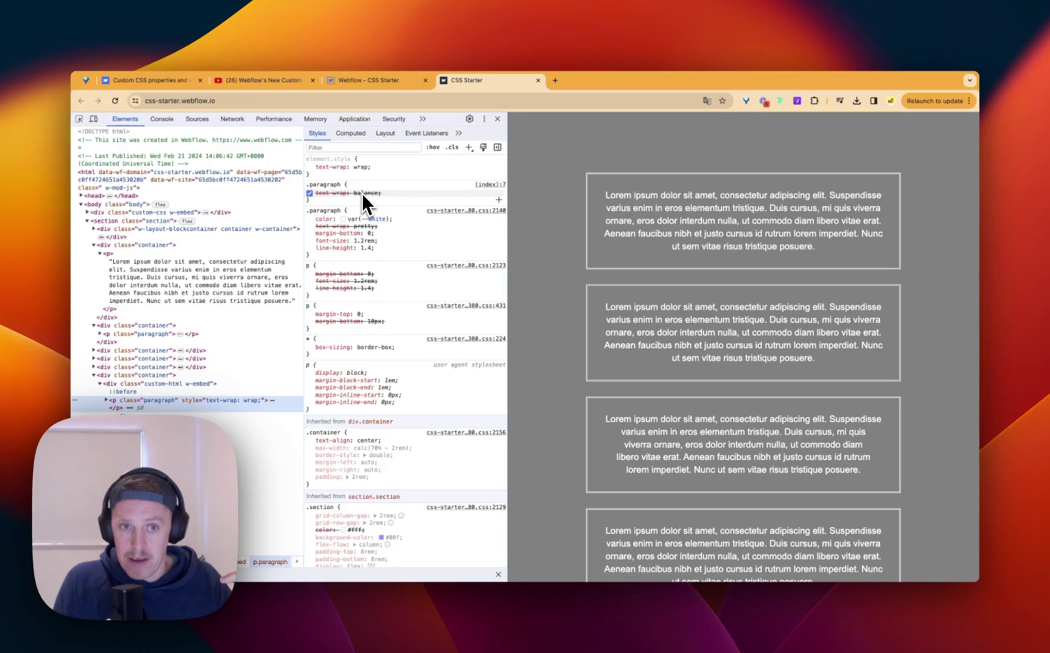
- Inspect the third box's p.paragraph is-white u-text-color-red node in DevTools
left_click(370, 82)
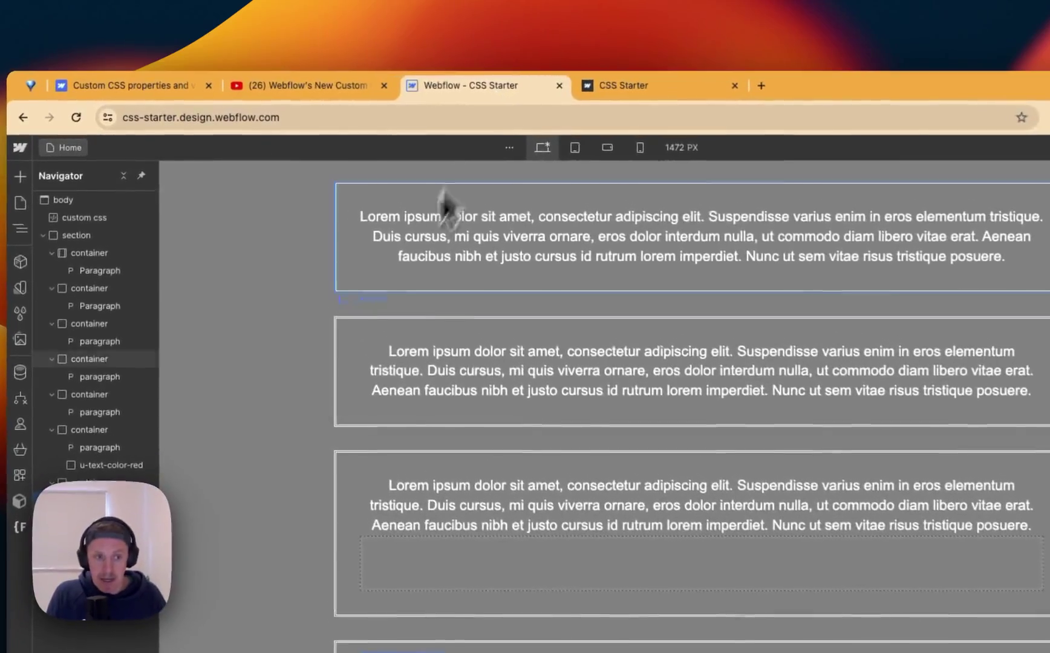
left_click(630, 85)
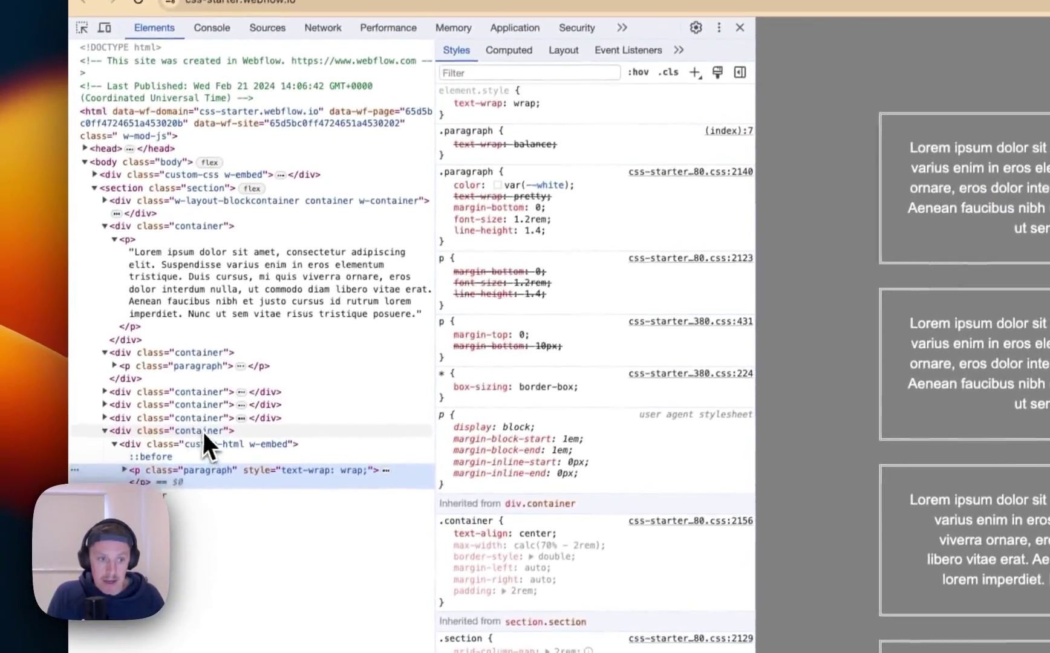
left_click(204, 431)
left_click(106, 417)
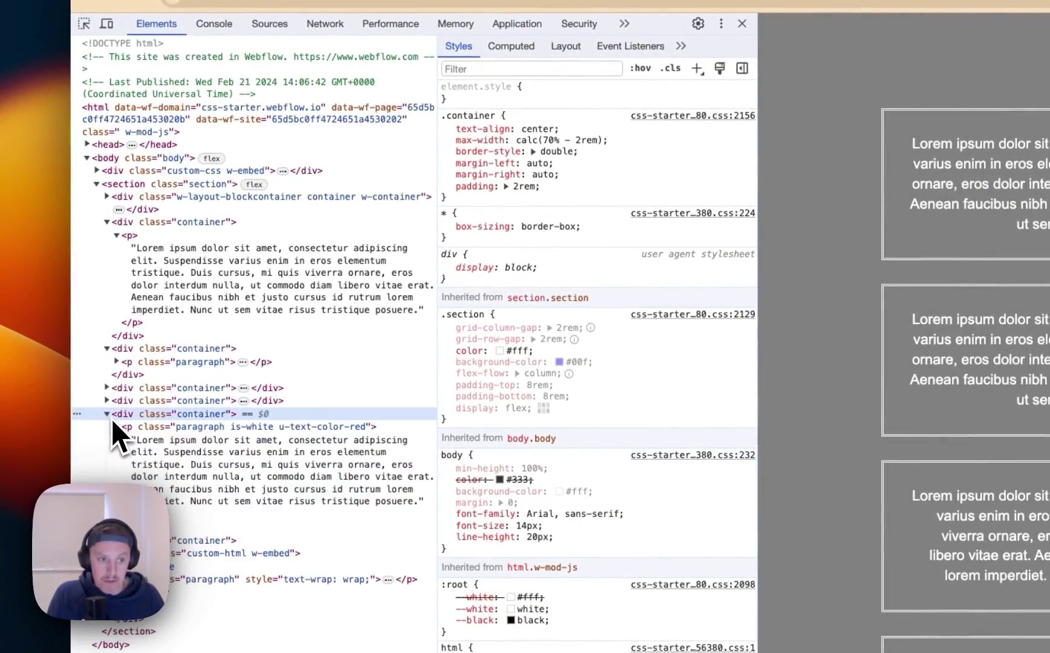
left_click(221, 428)
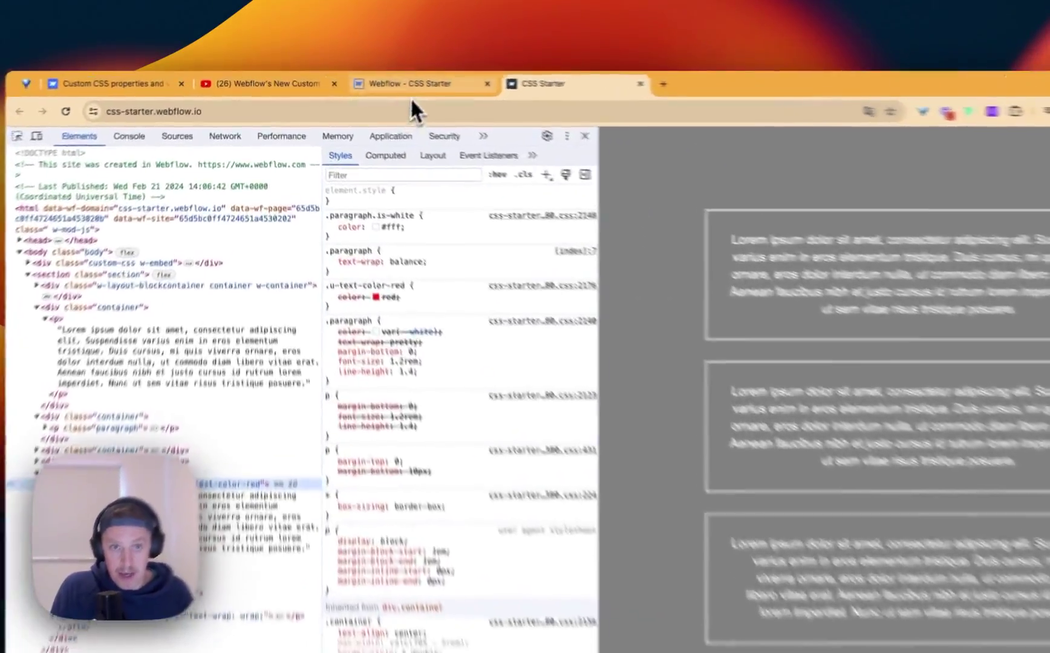
- Select the third box's paragraph in Webflow and review its applied classes
left_click(369, 80)
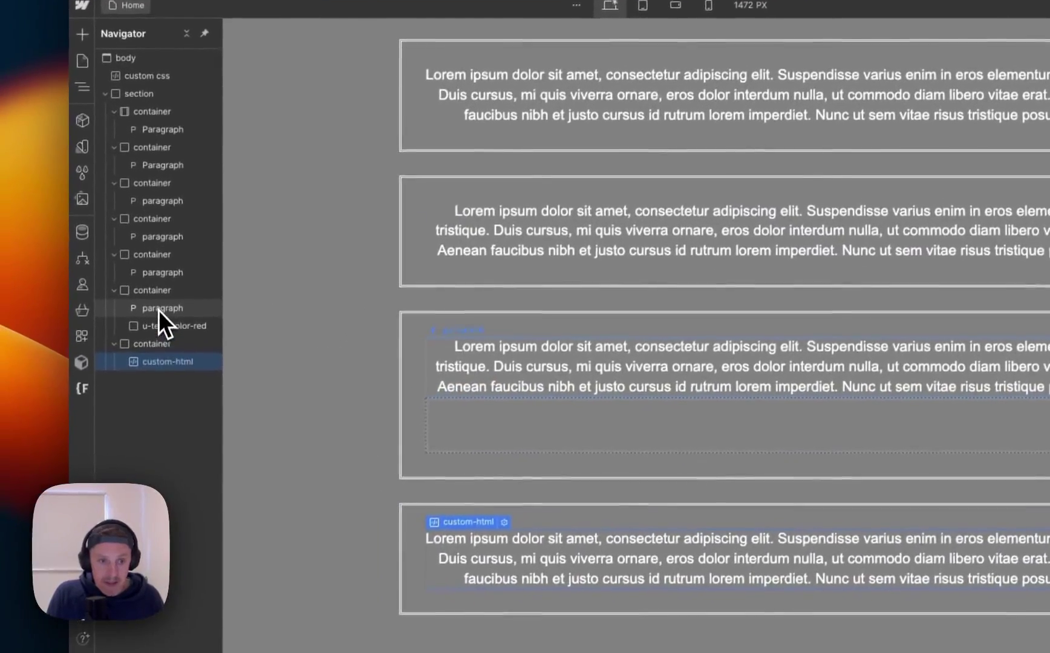
left_click(63, 446)
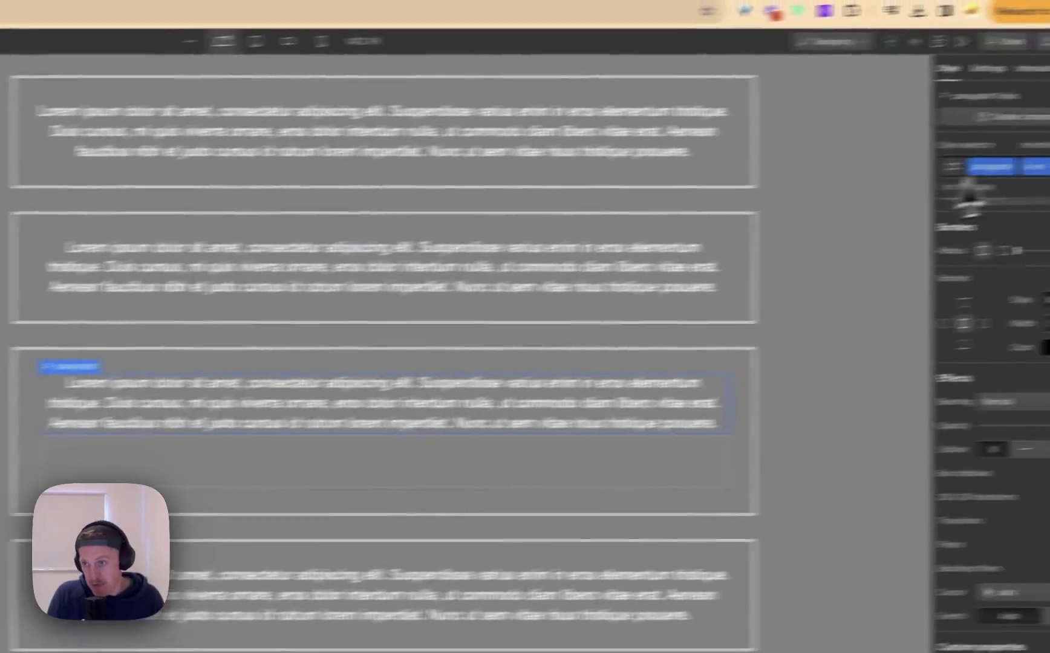
left_click(950, 181)
left_click(870, 282)
scroll(874, 339, "up", 10)
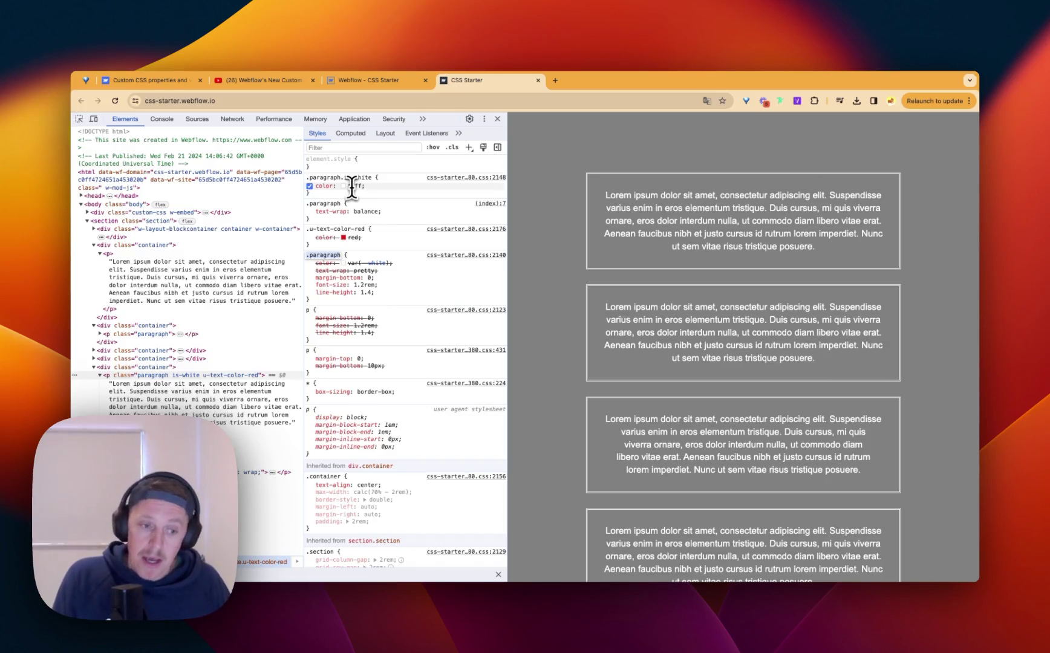
- Scroll the paragraph's Style panel to its custom properties, color: white and text-wrap: pretty
left_click(396, 89)
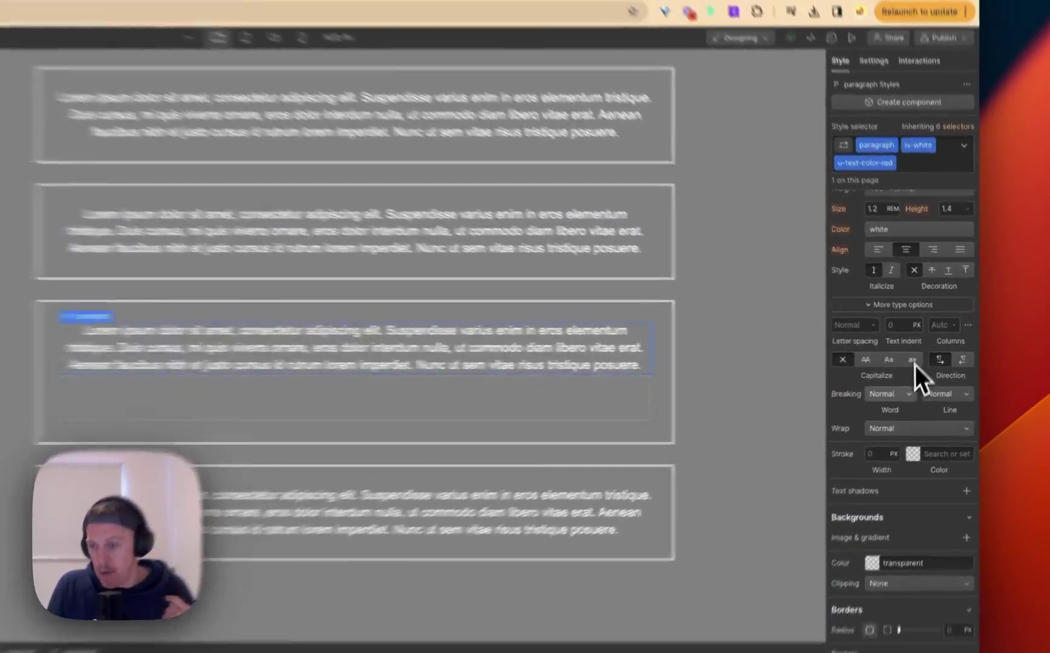
scroll(920, 382, "down", 6)
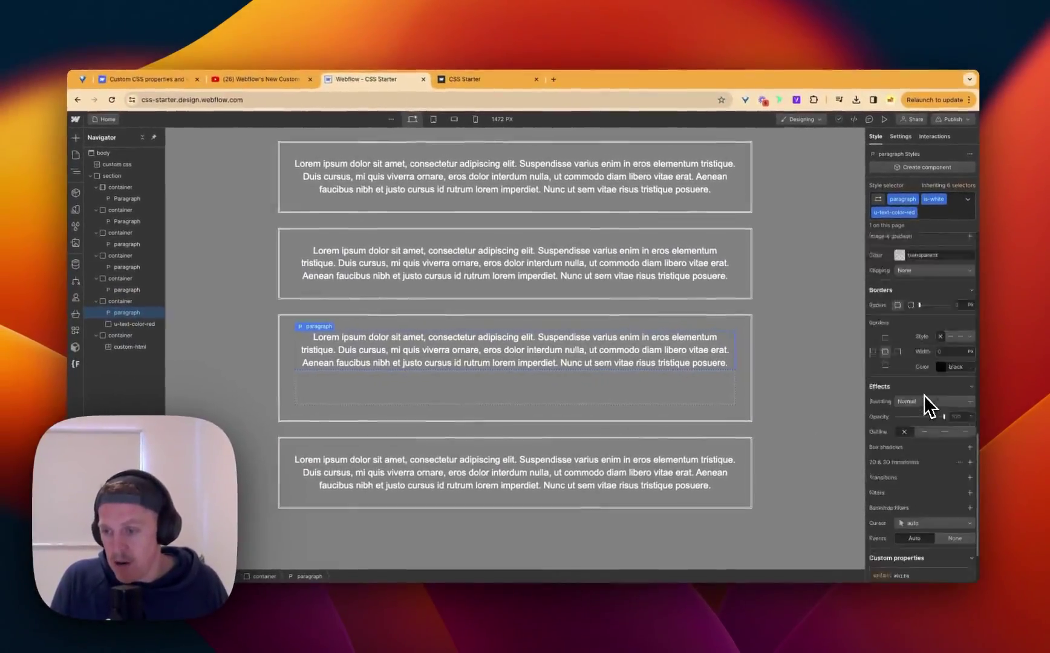
scroll(924, 395, "up", 5)
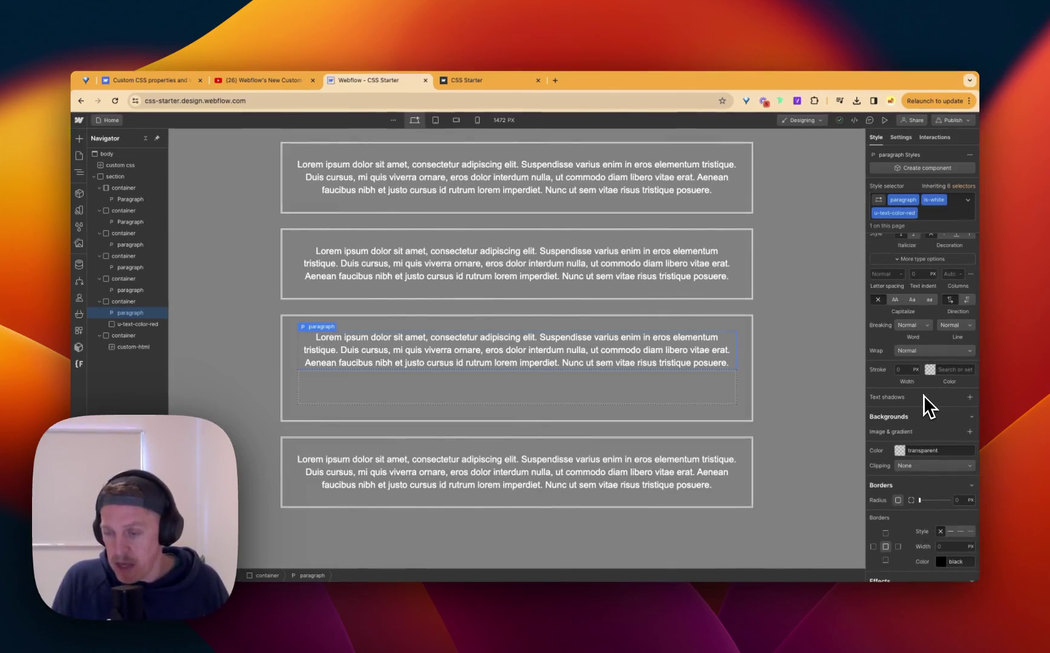
scroll(923, 394, "up", 2)
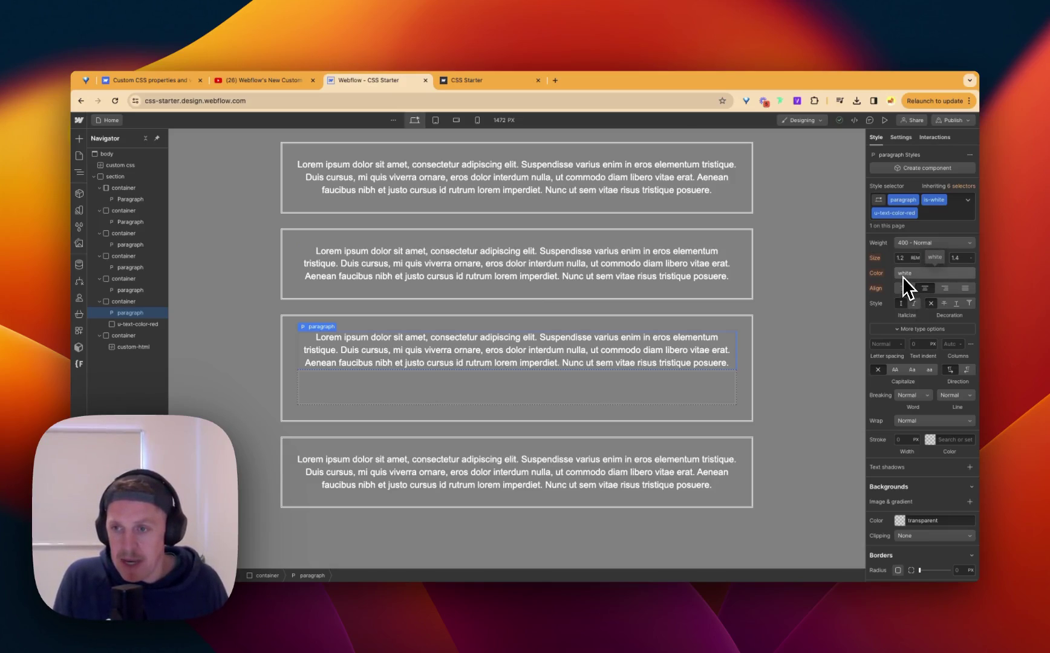
scroll(914, 424, "down", 10)
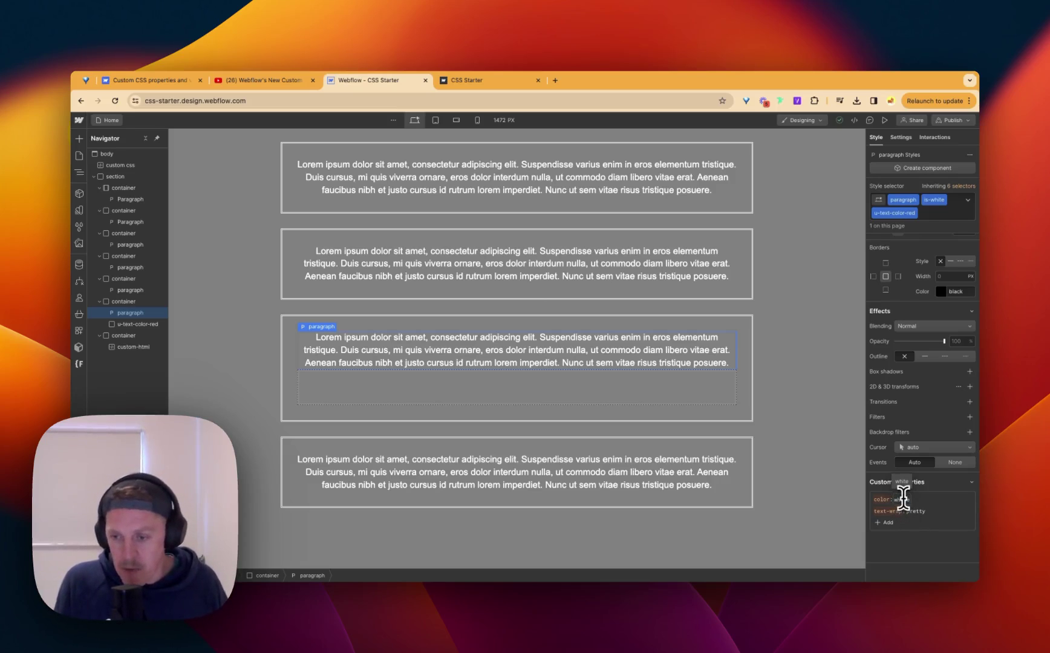
- Replace the color custom property value 'white' with var(--white) and check Typography
double_click(903, 498)
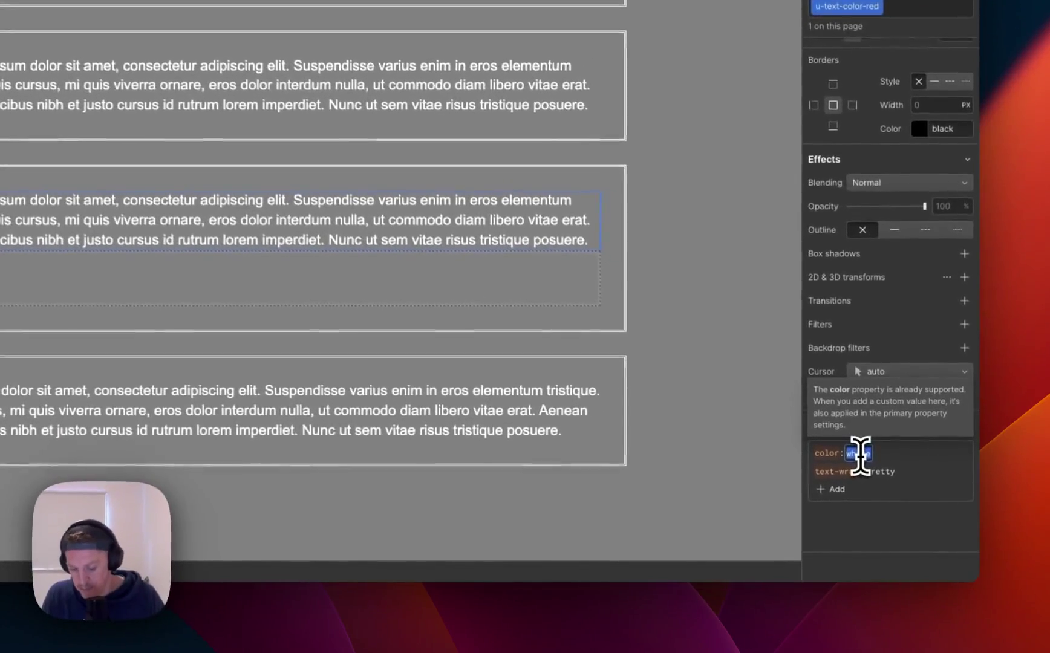
type("va")
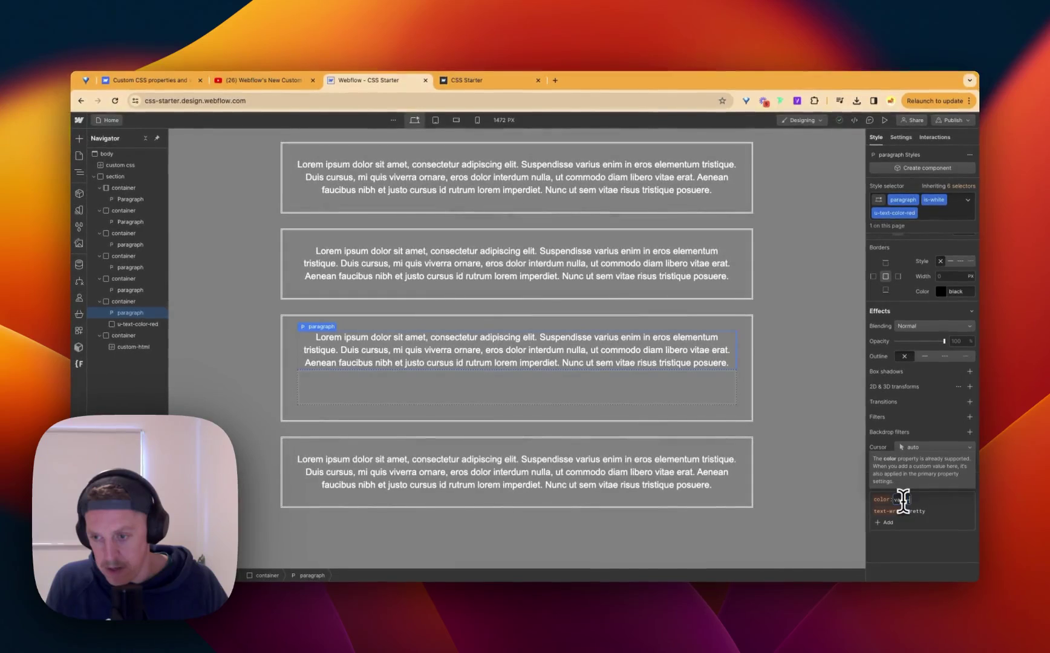
type("r(--white")
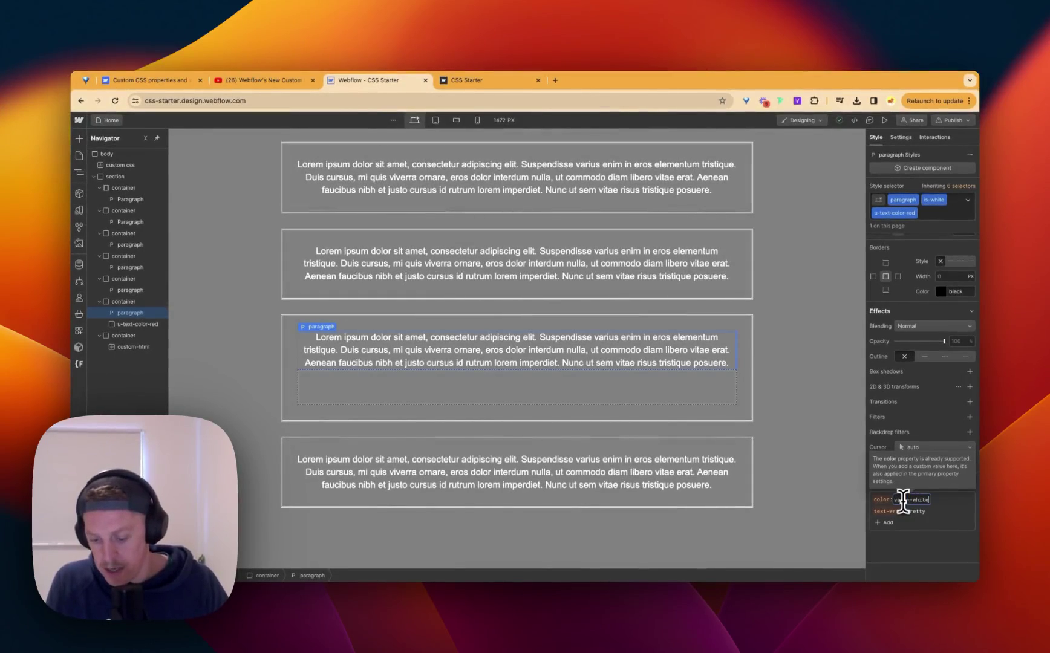
type(")")
key("Return")
scroll(904, 408, "up", 4)
scroll(904, 307, "up", 4)
scroll(910, 321, "down", 1)
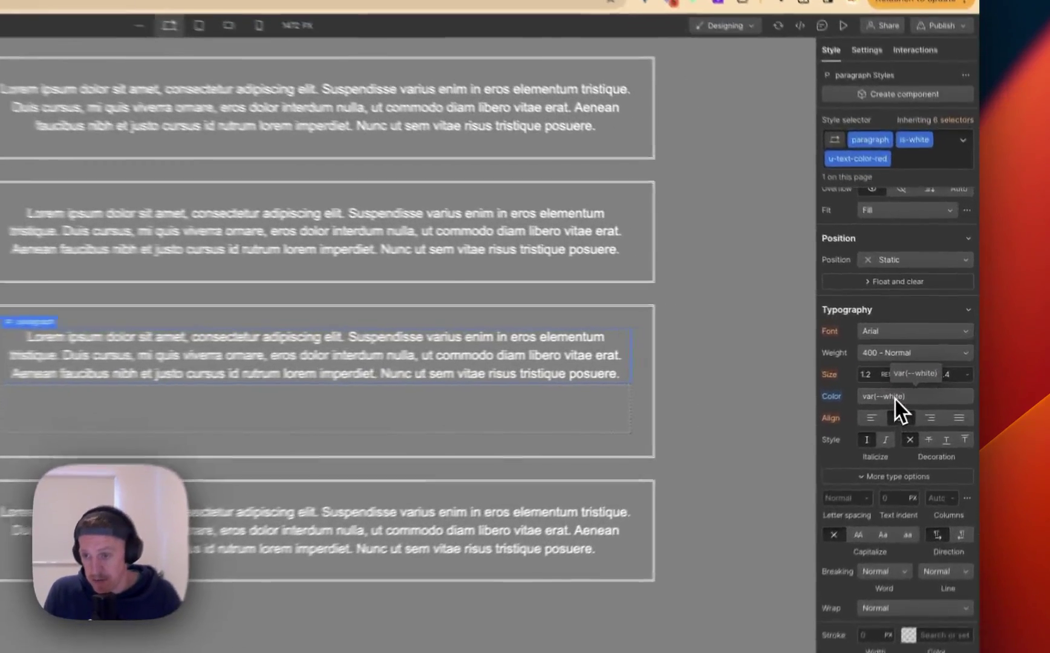
- Apply the White colour variable to the paragraph and confirm var(--white) in DevTools
left_click(919, 379)
left_click(836, 481)
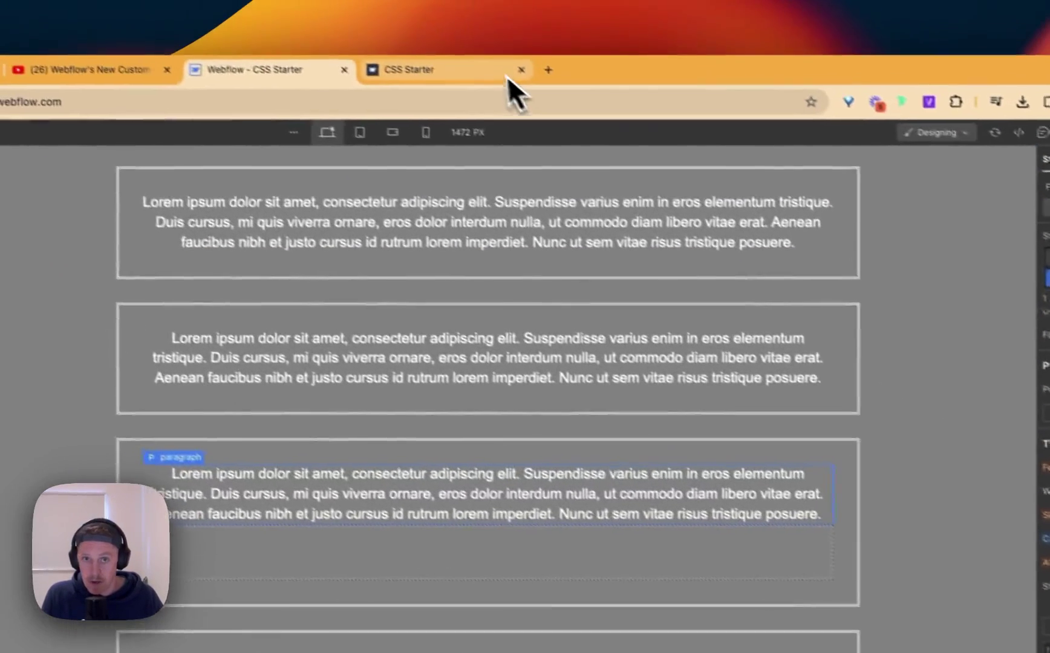
left_click(505, 77)
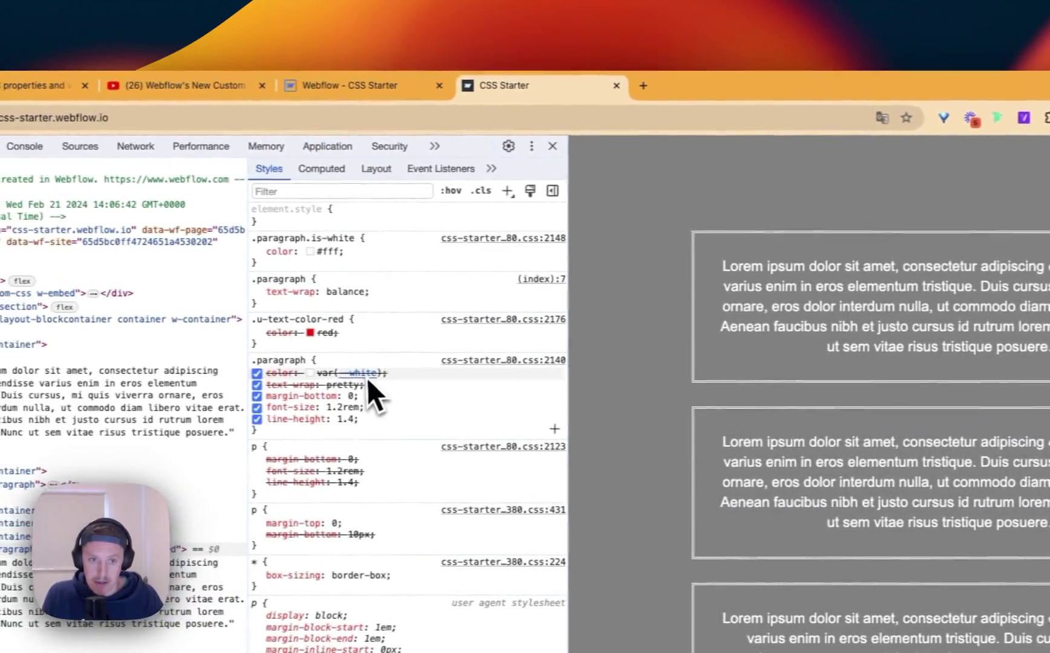
left_click_drag(392, 373, 310, 374)
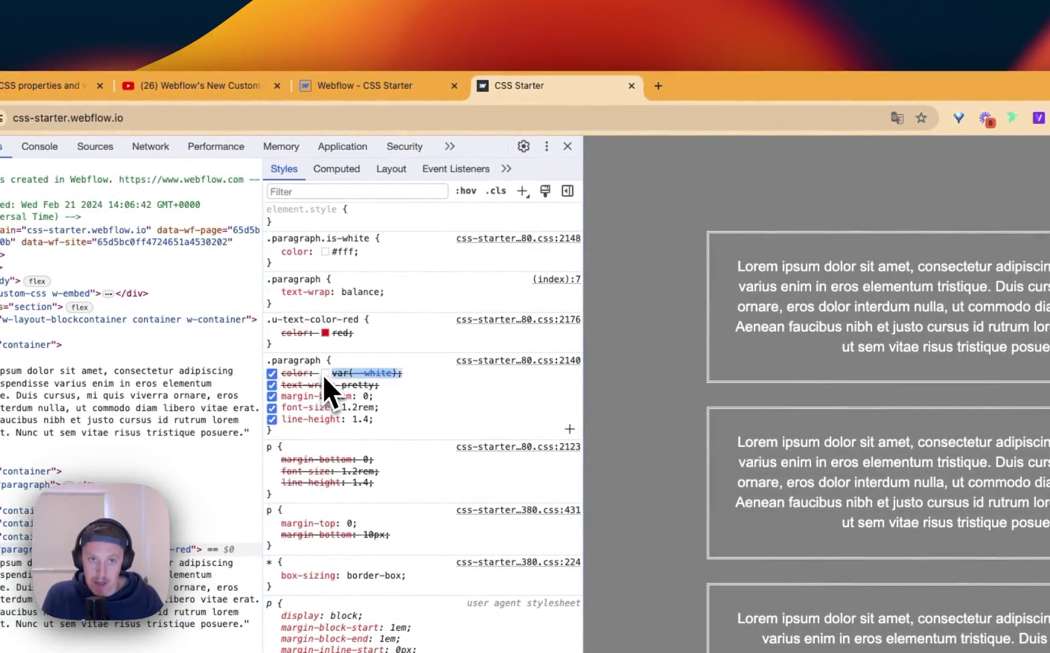
left_click(405, 85)
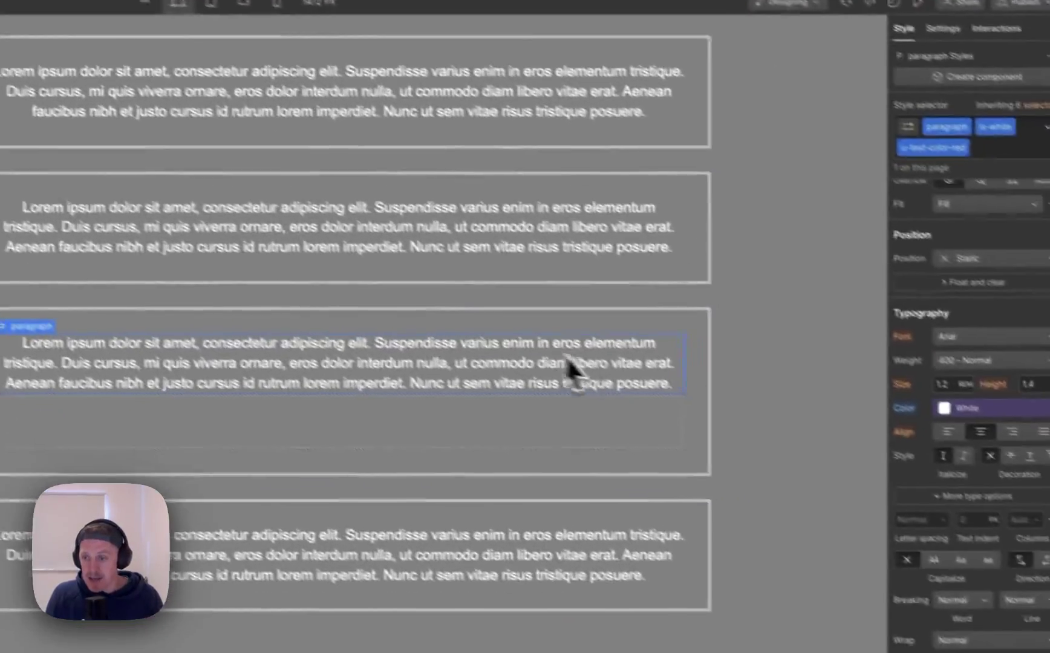
scroll(1022, 442, "down", 10)
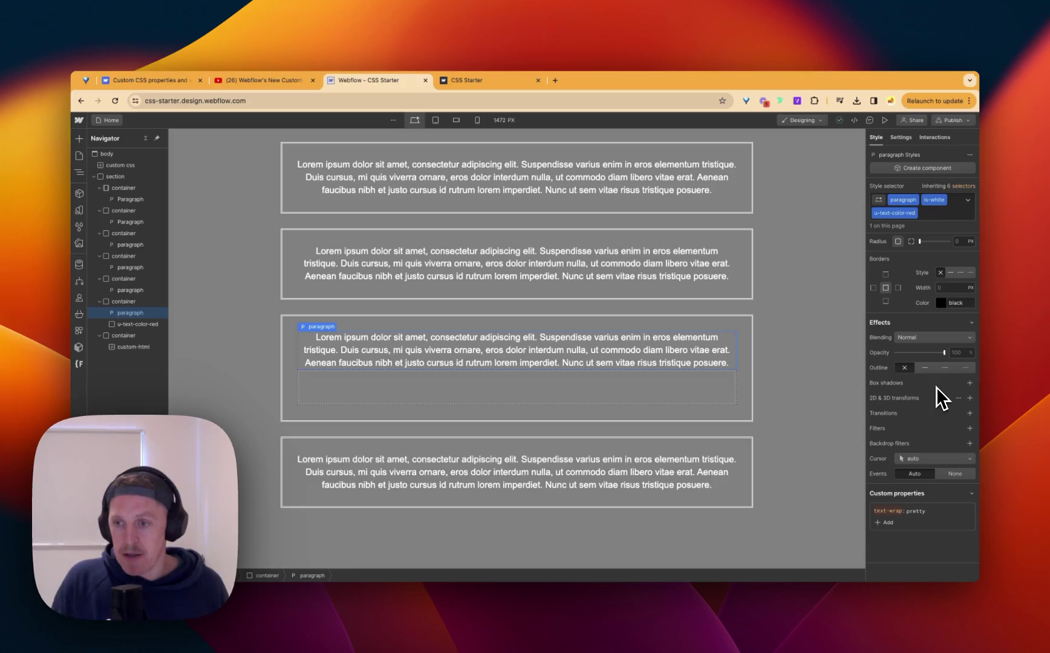
- Select the custom-html element, then the third and second boxes' paragraphs to view u-text-color-white
scroll(888, 379, "up", 5)
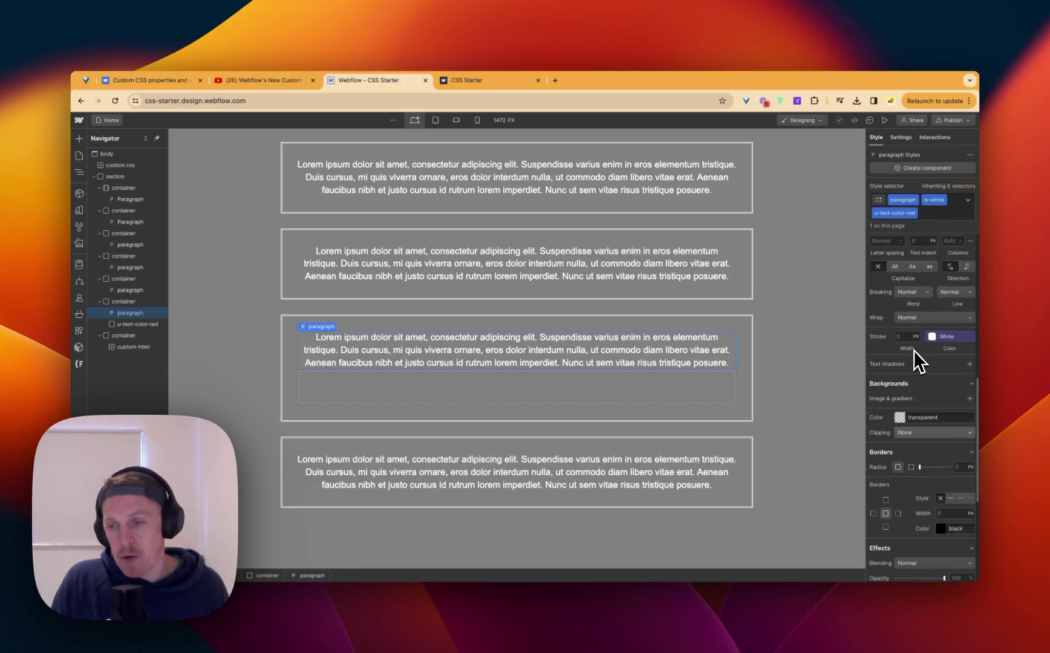
scroll(914, 352, "up", 2)
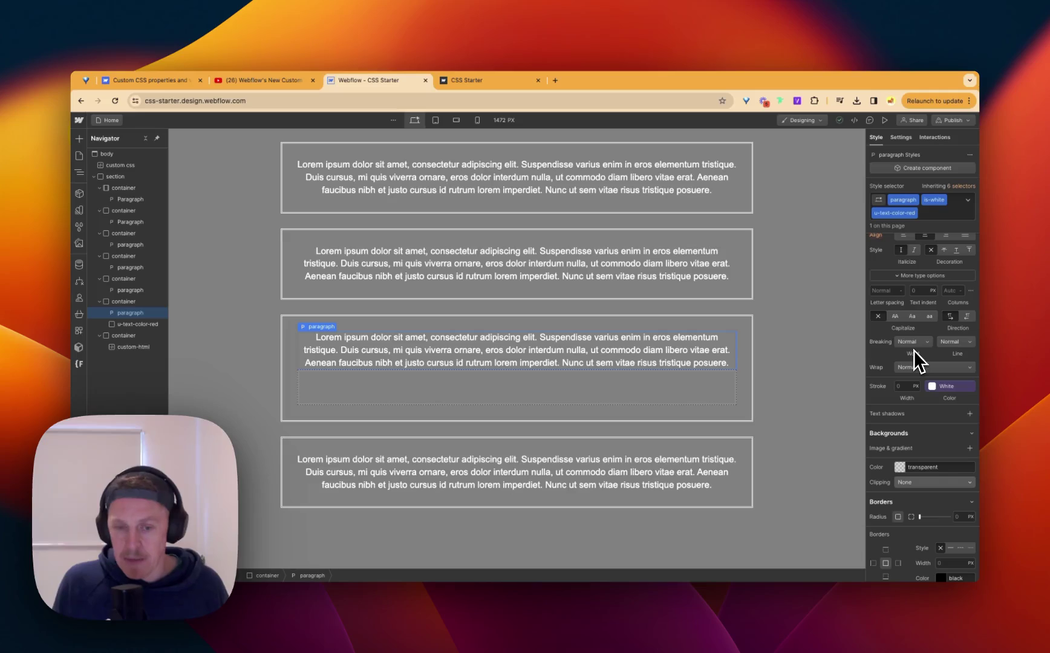
scroll(914, 350, "up", 4)
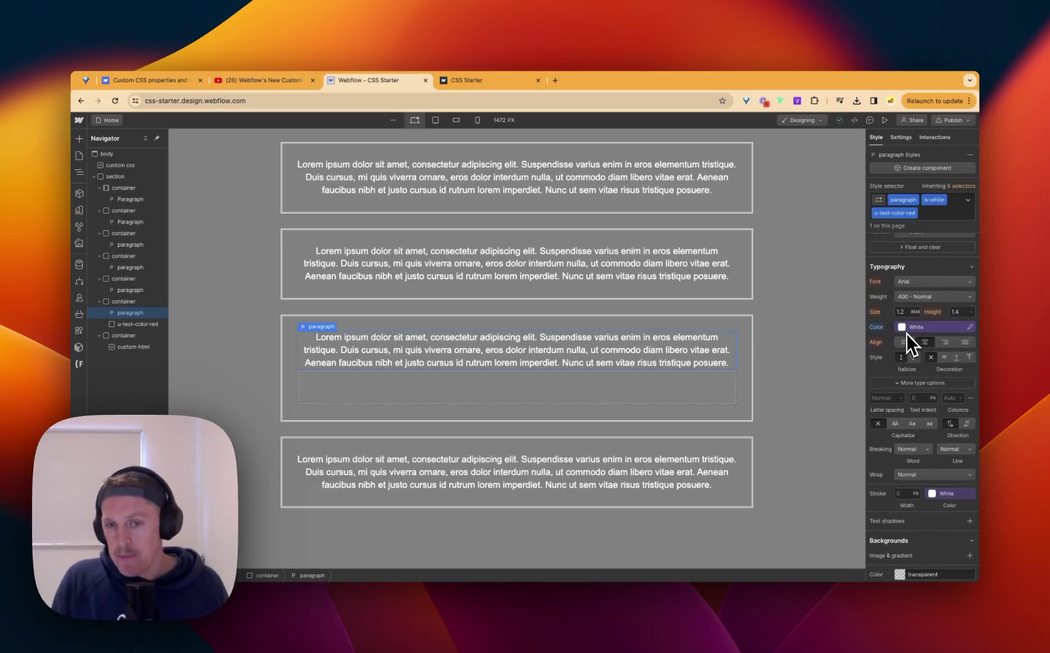
scroll(901, 510, "down", 12)
scroll(906, 519, "down", 2)
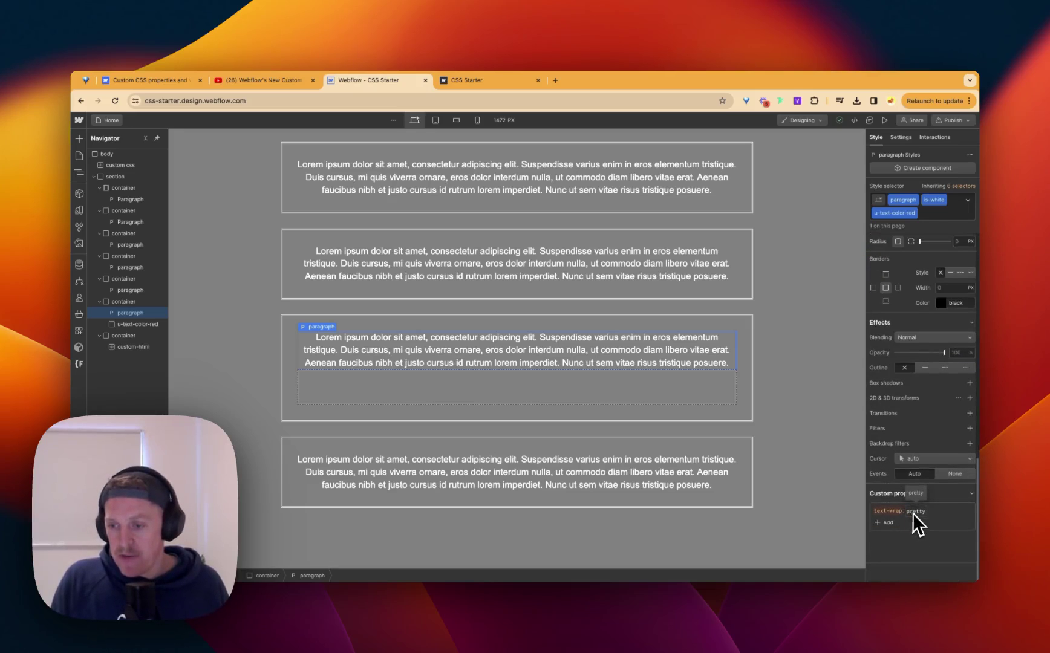
left_click(624, 458)
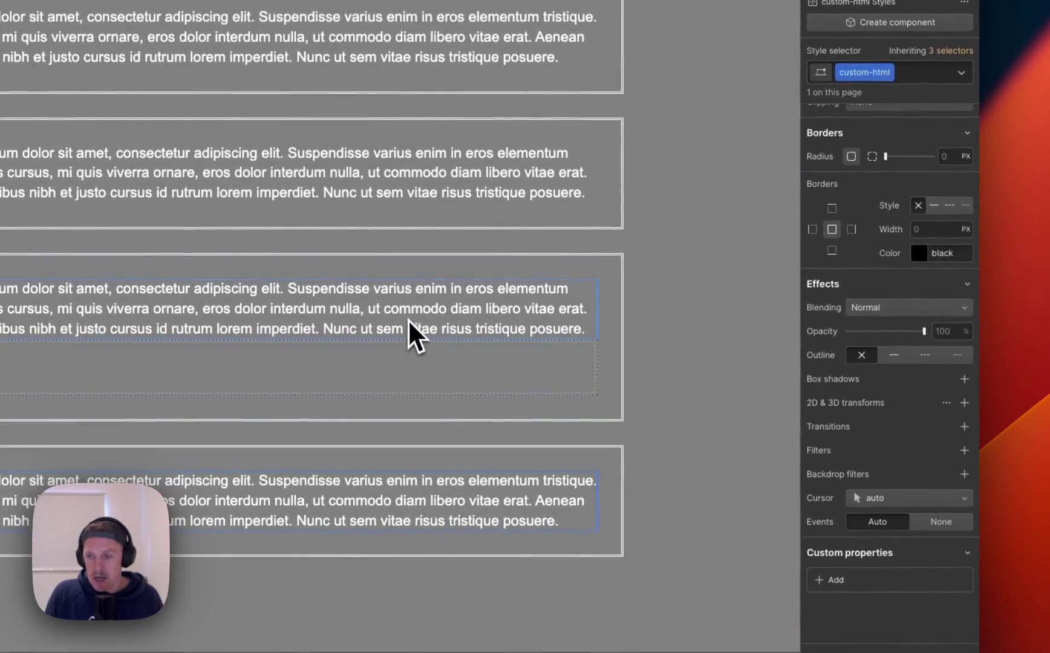
left_click(409, 319)
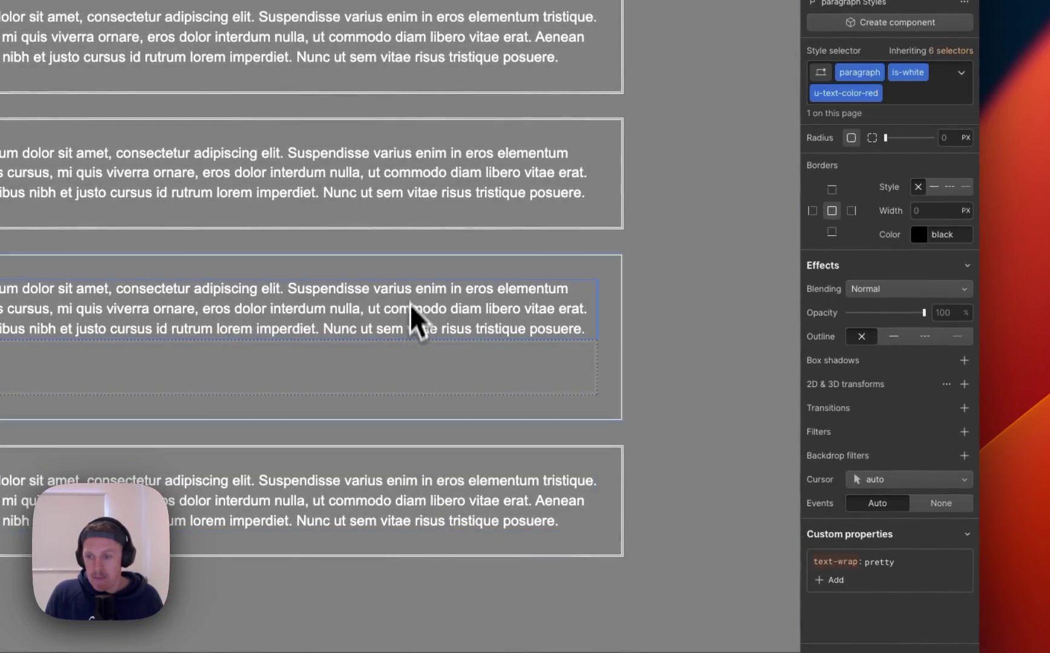
left_click(424, 192)
scroll(871, 423, "up", 5)
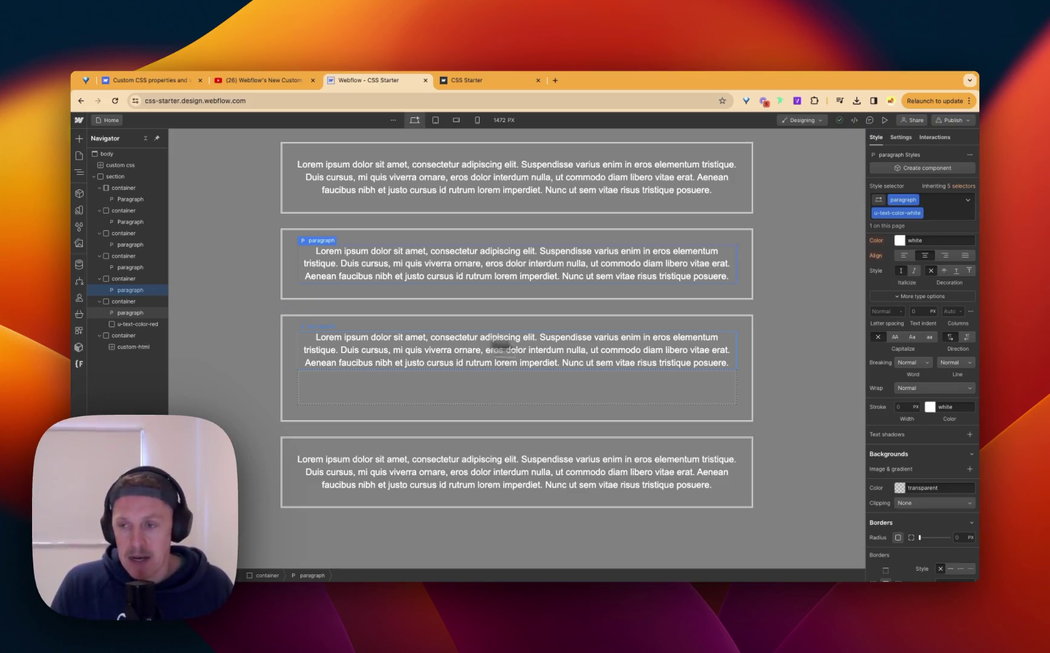
scroll(888, 361, "up", 5)
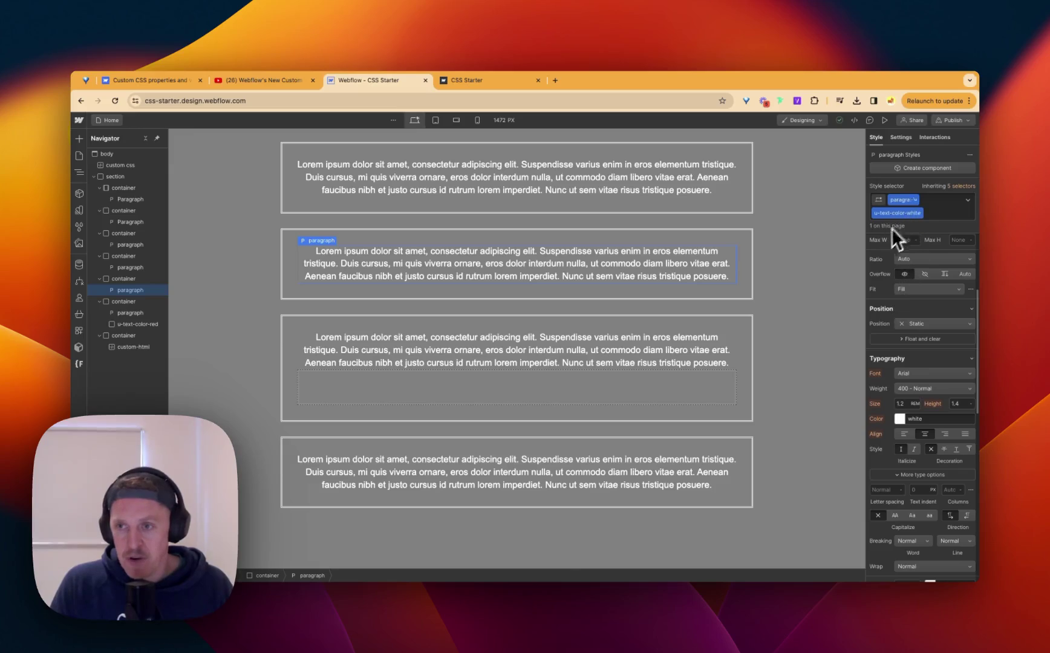